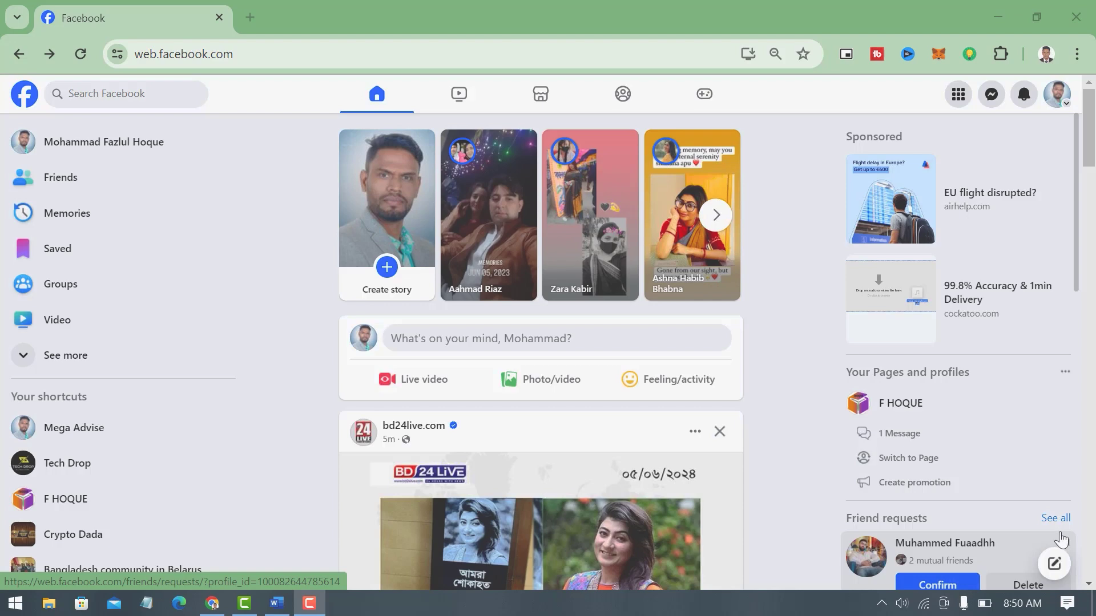
# Step: Open the Mega Advise Page and switch into its profile to manage it
pyautogui.click(74, 427)
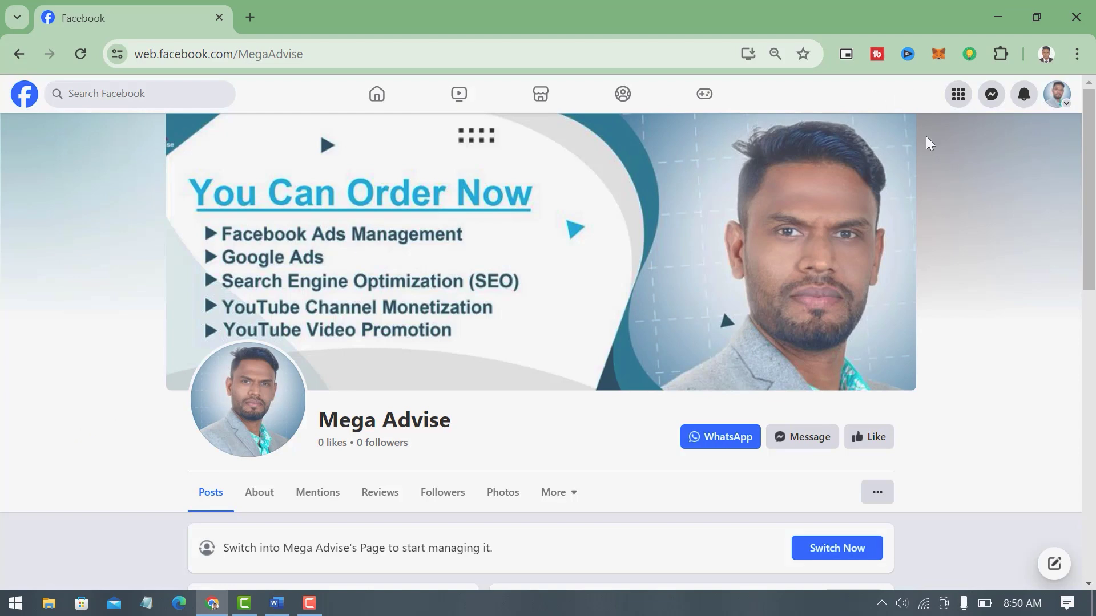
pyautogui.click(1057, 94)
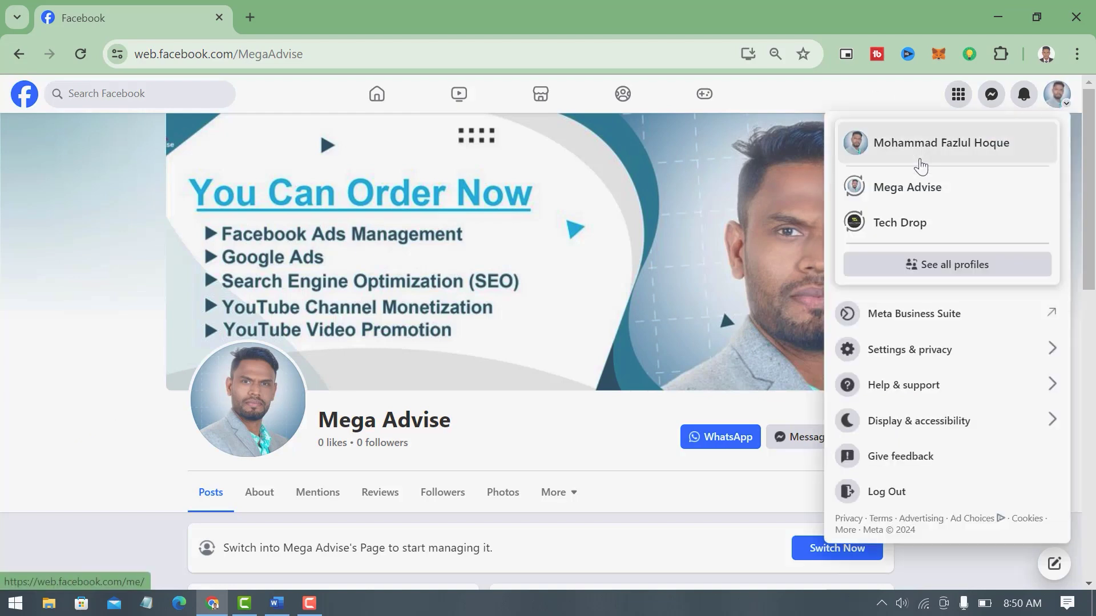
pyautogui.click(901, 188)
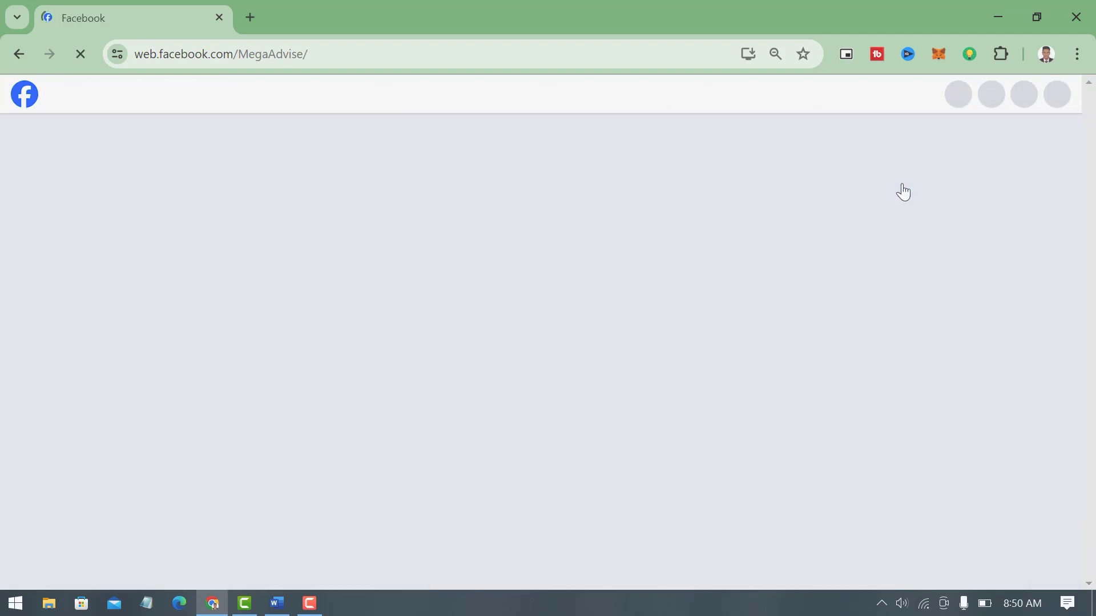
# Step: Start creating a new ad for the Mega Advise Page and look through the ad form's sections
pyautogui.scroll(-3, 900, 190)
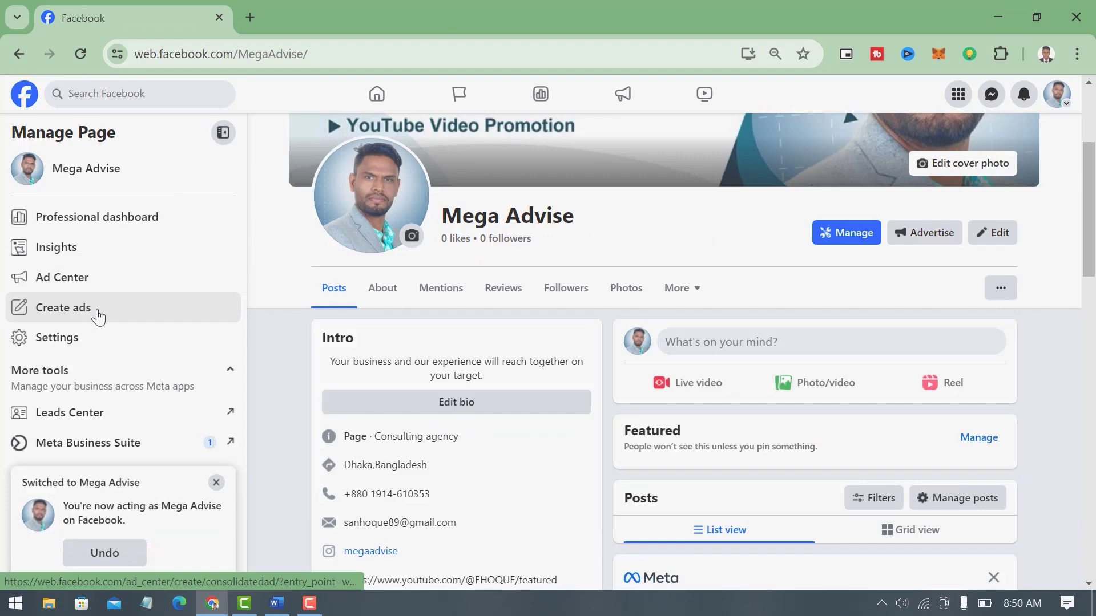
pyautogui.click(100, 312)
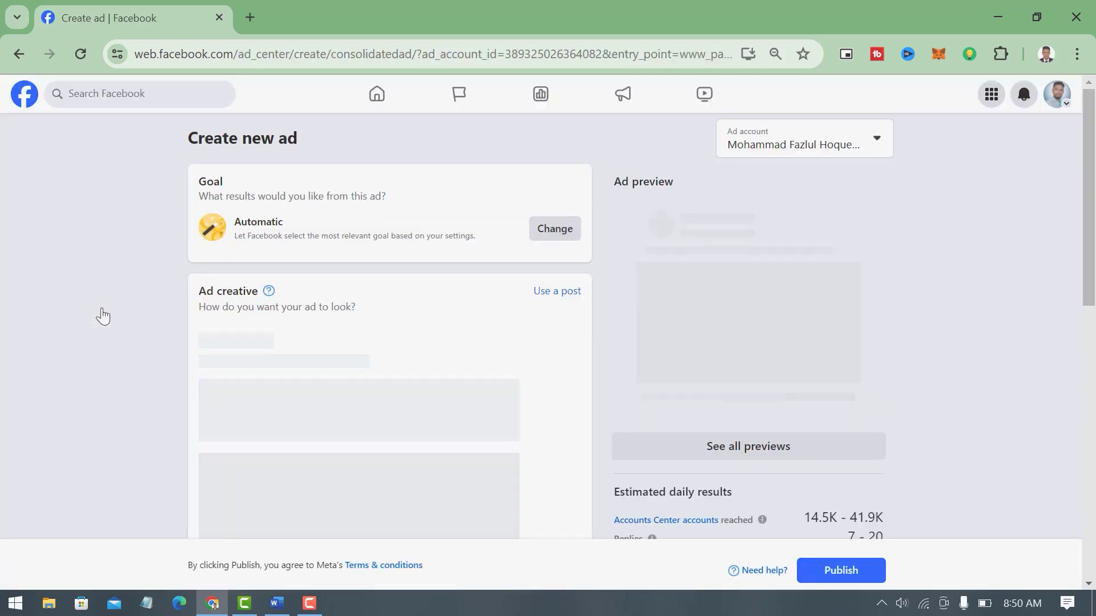
pyautogui.scroll(-3, 512, 314)
pyautogui.scroll(-15, 511, 313)
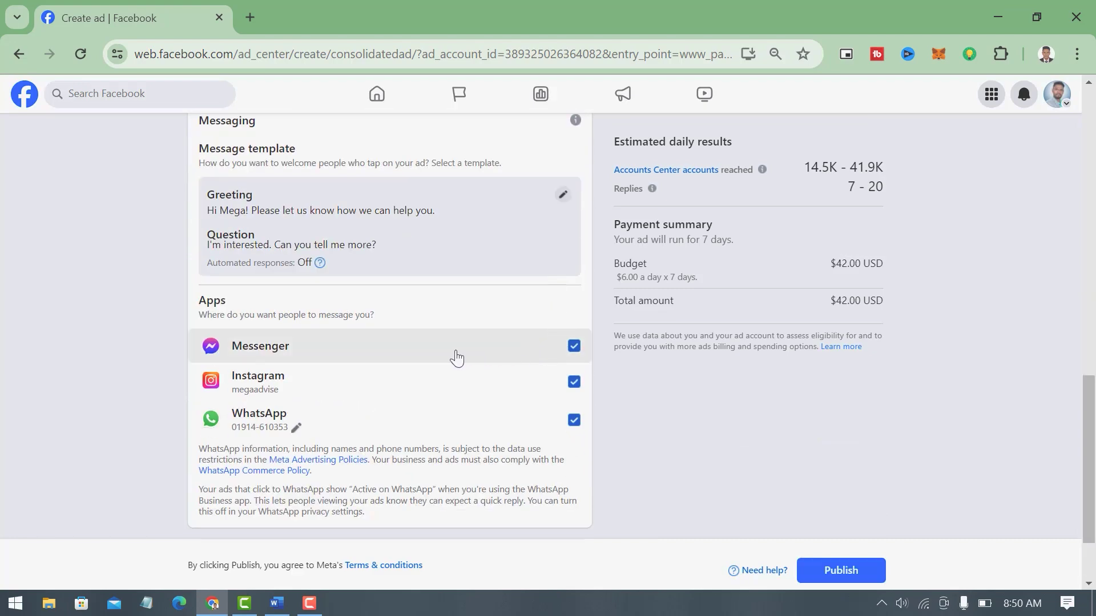
pyautogui.scroll(18, 455, 358)
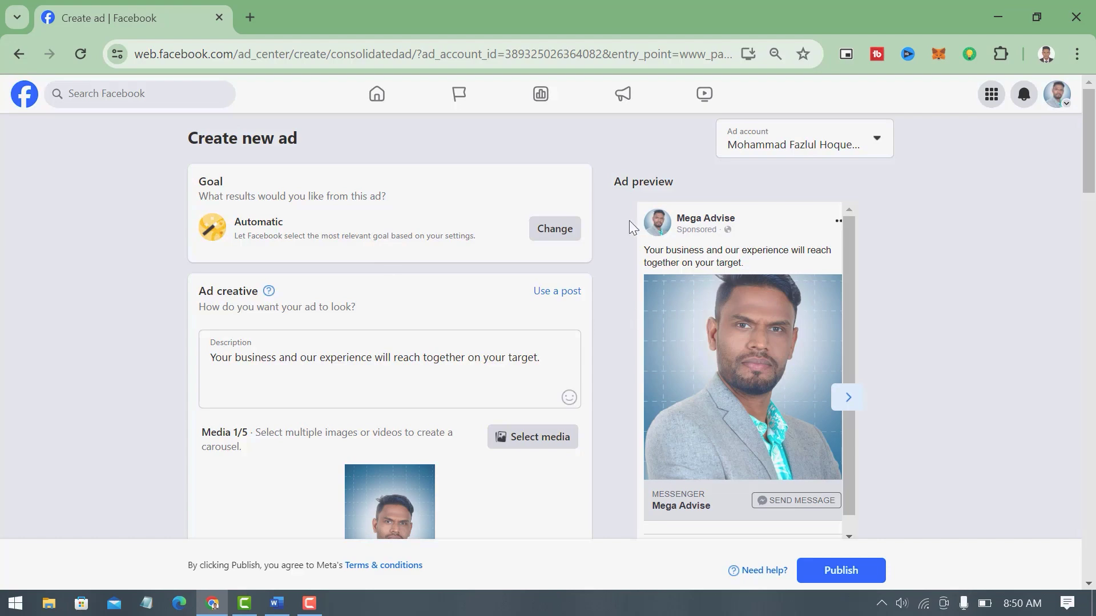
# Step: Change the ad's goal to Get more messages and save it
pyautogui.click(549, 231)
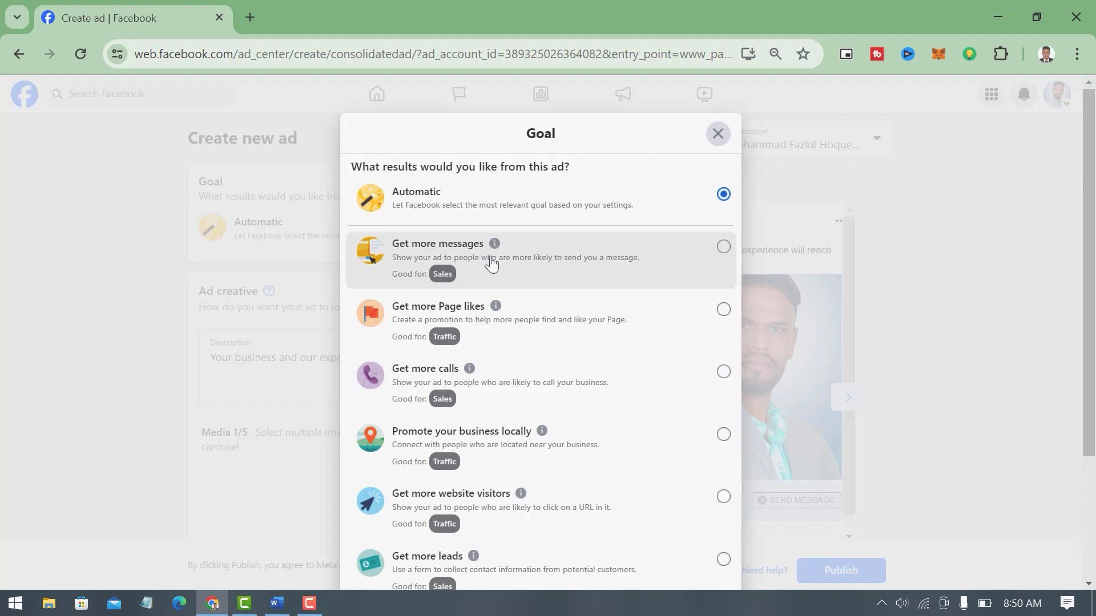
pyautogui.click(714, 249)
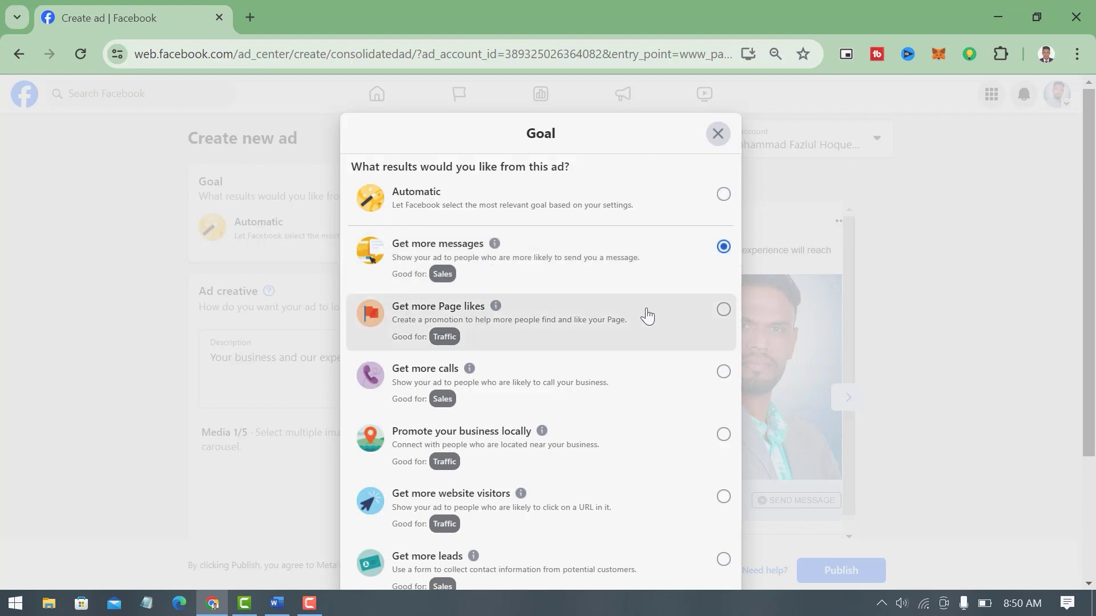
pyautogui.scroll(-3, 666, 269)
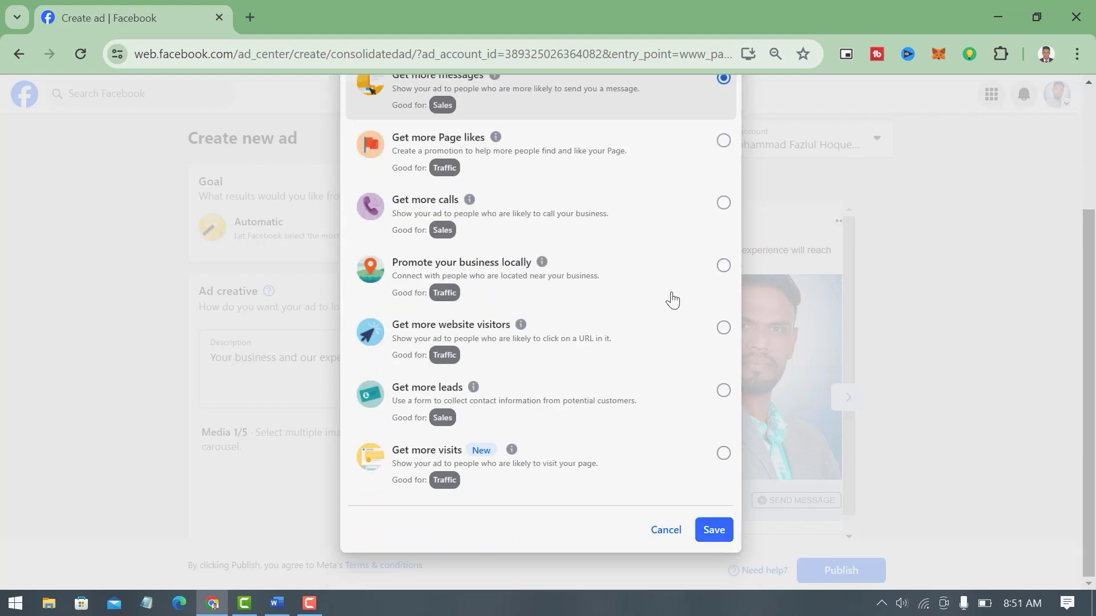
pyautogui.click(715, 531)
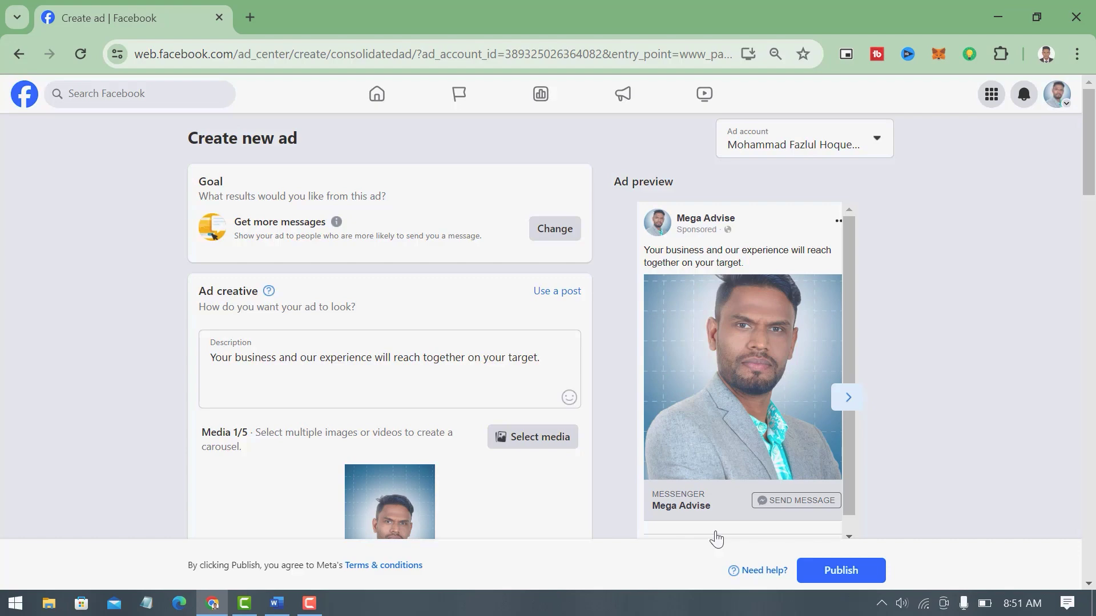
# Step: Switch to the Word document and copy the line "50% Discount on this product till 30th June 2024."
pyautogui.click(276, 605)
pyautogui.moveTo(273, 245); pyautogui.dragTo(479, 253)
pyautogui.rightClick(480, 253)
pyautogui.click(518, 307)
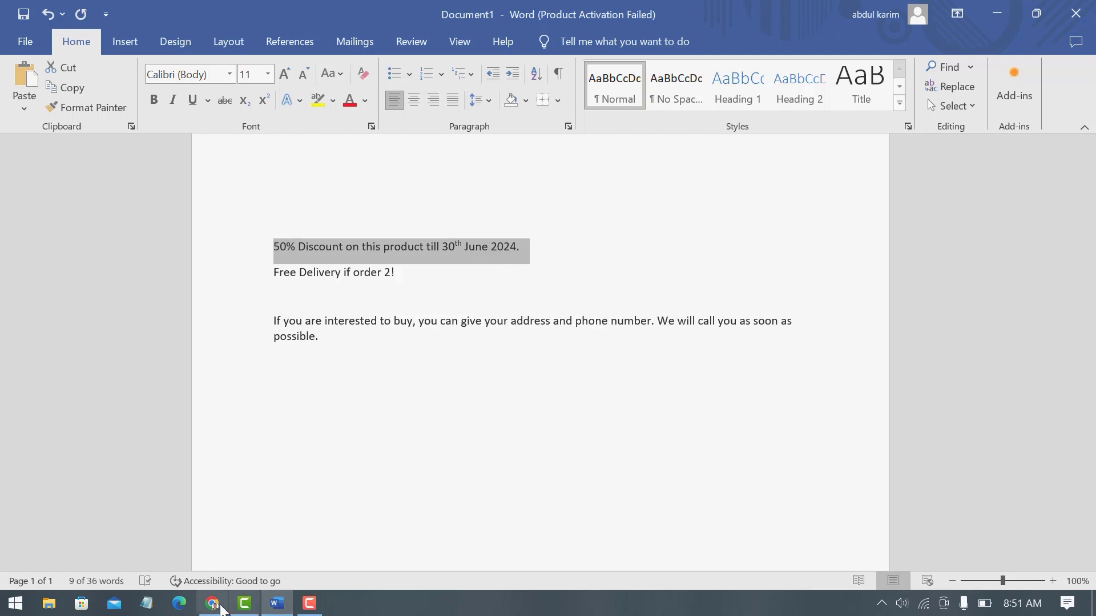
# Step: Back in the Chrome ad form, replace the ad description with the copied text "50% Discount on this product till 30th June 2024."
pyautogui.click(212, 603)
pyautogui.click(551, 359)
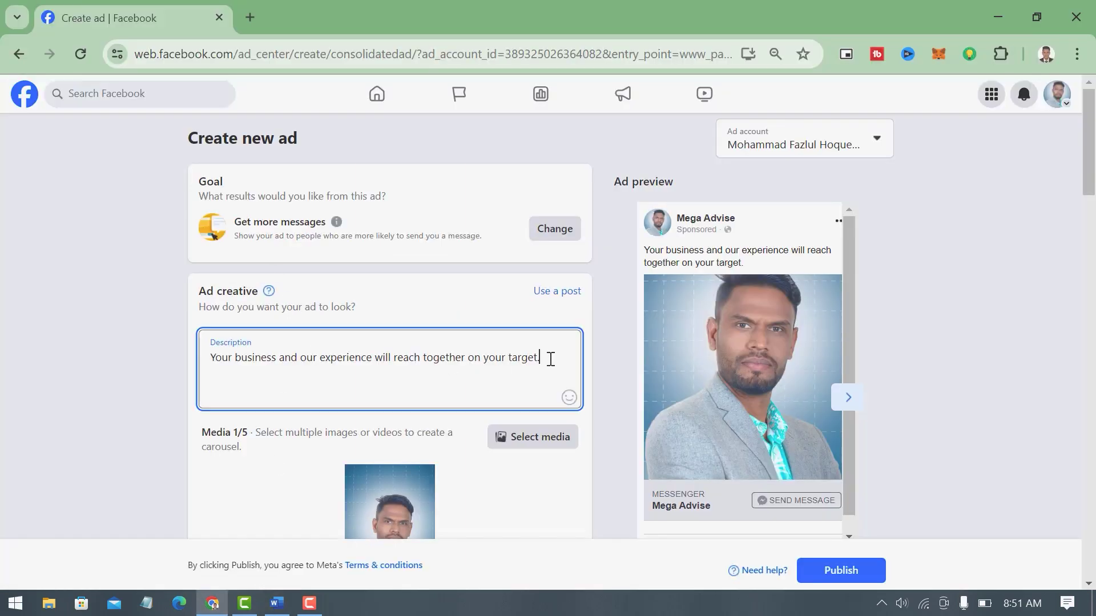
pyautogui.hotkey('ctrl', 'a')
pyautogui.press('BackSpace')
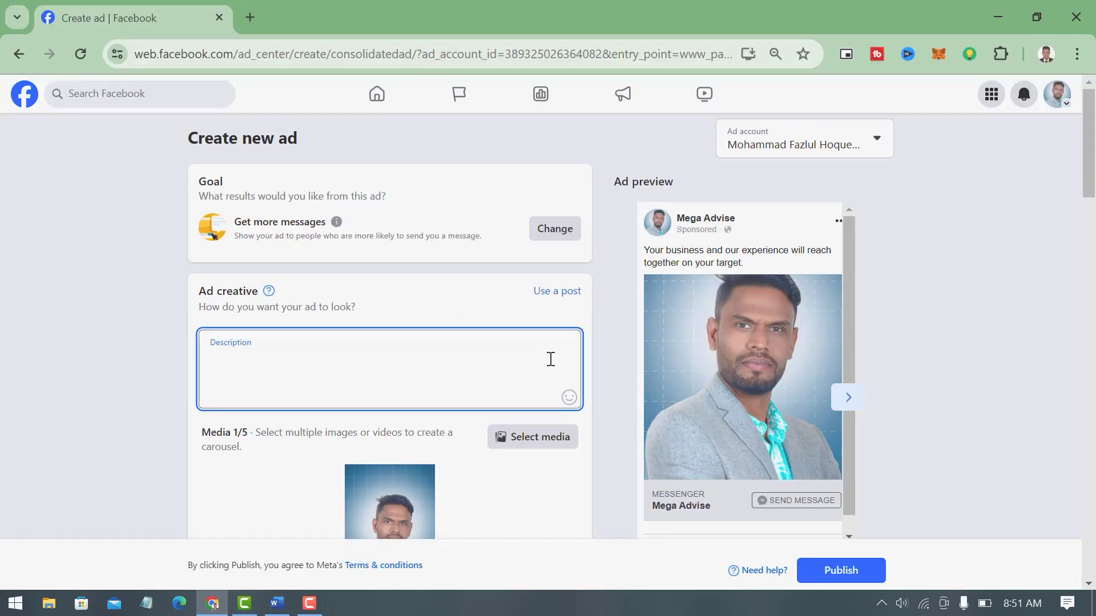
pyautogui.hotkey('ctrl', 'v')
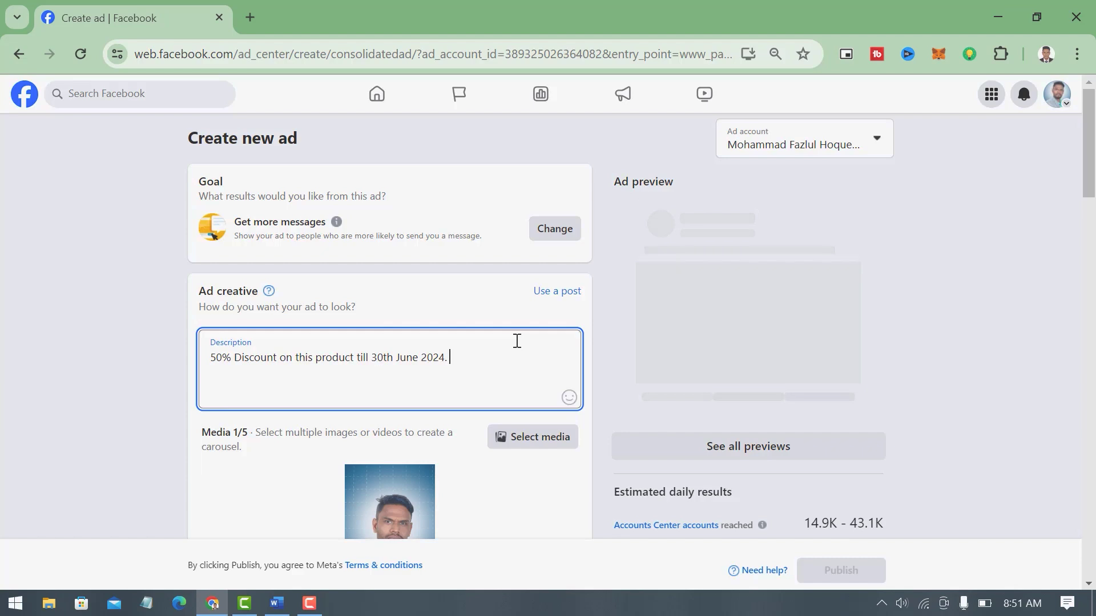
# Step: Replace the portrait photo in the ad's media with the headphone image FOR FB ADS.jpg
pyautogui.scroll(-1, 389, 297)
pyautogui.scroll(-1, 389, 293)
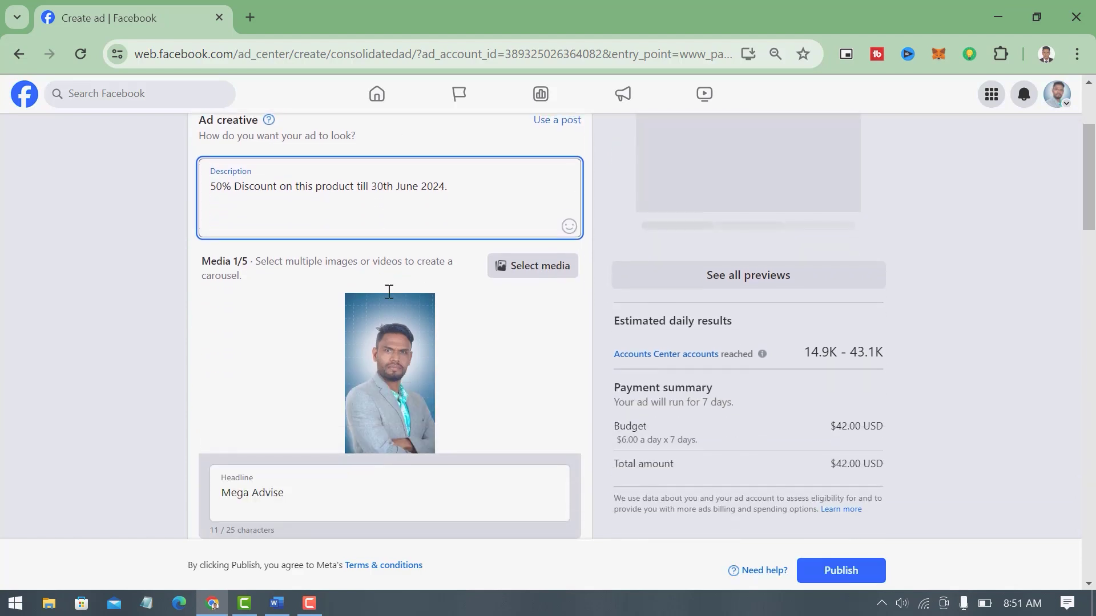
pyautogui.click(545, 275)
pyautogui.click(546, 277)
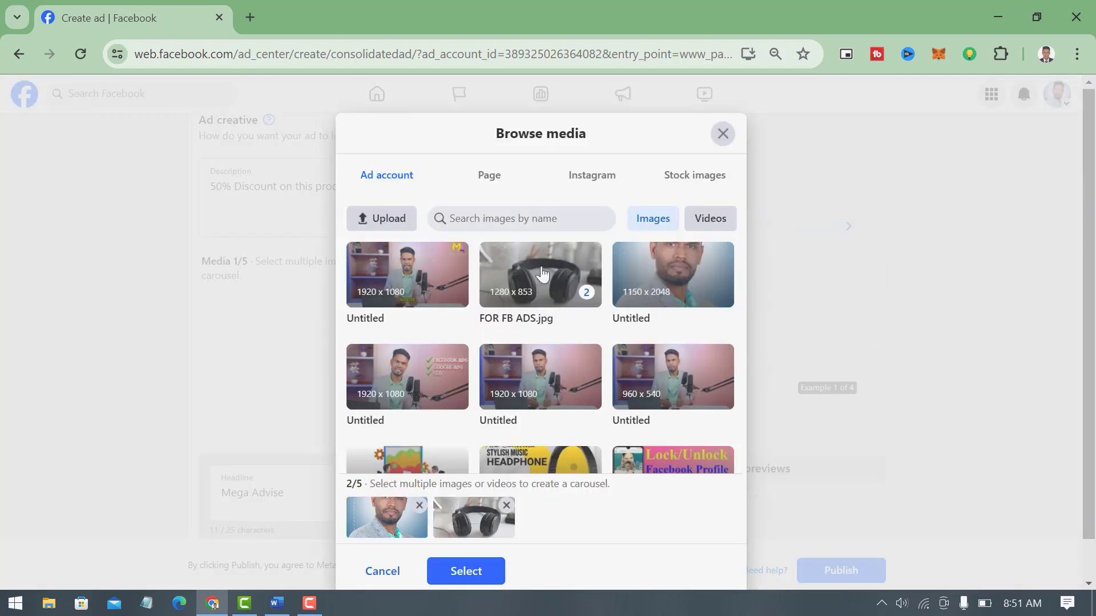
pyautogui.scroll(-1, 535, 357)
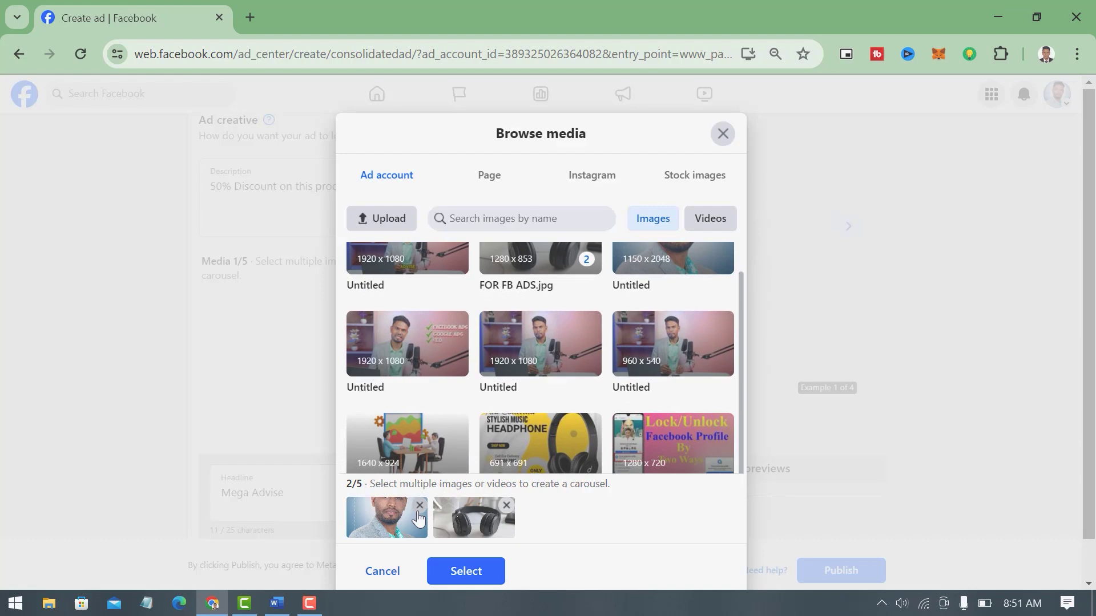
pyautogui.click(420, 506)
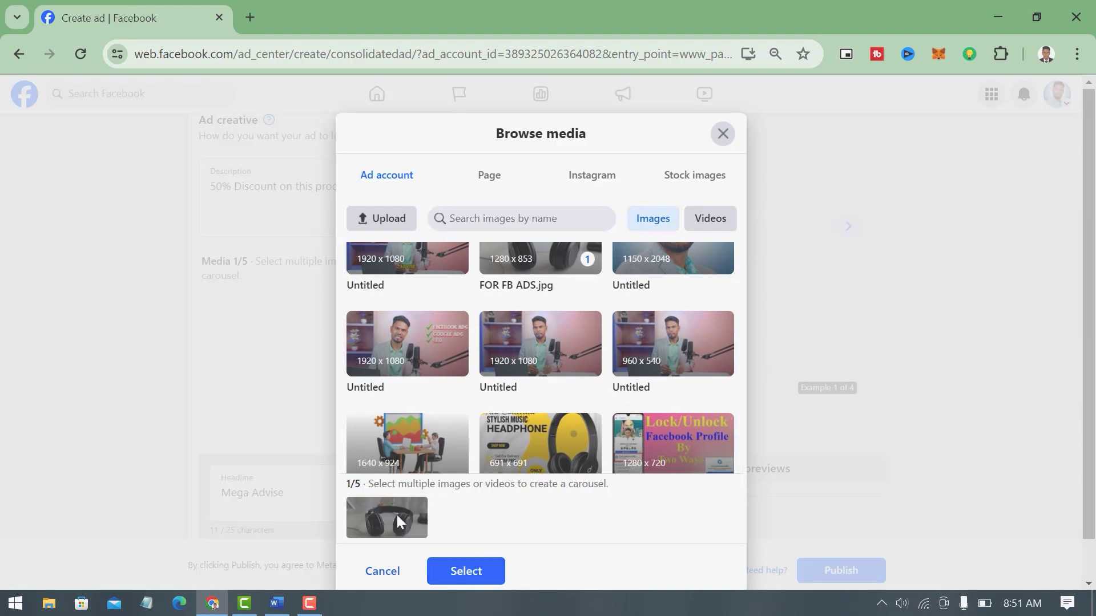
pyautogui.click(475, 572)
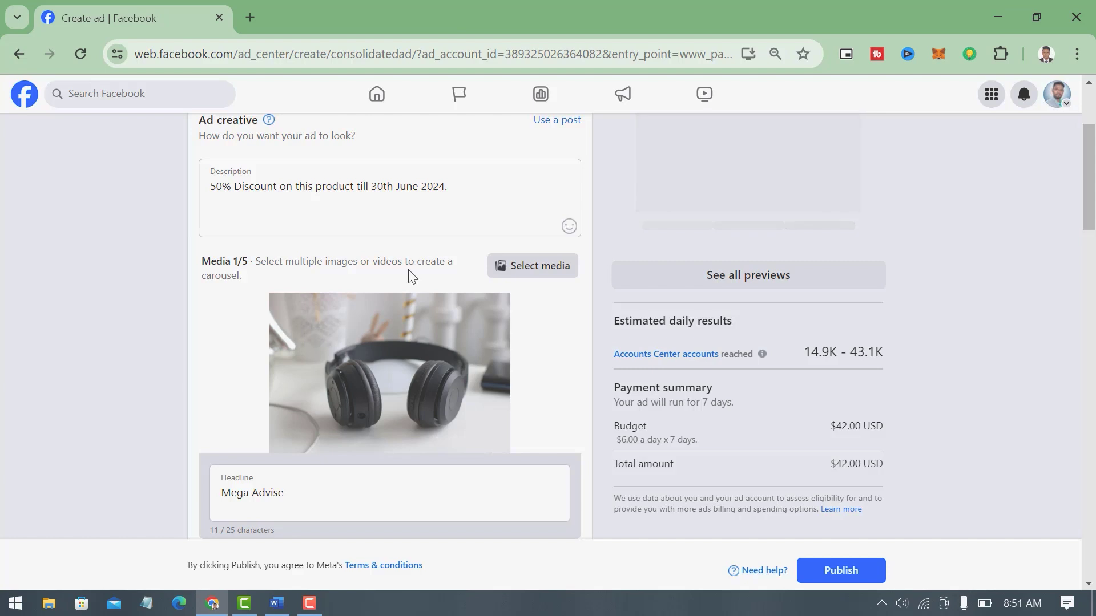
# Step: Clear the existing text from the ad's headline
pyautogui.scroll(-3, 400, 280)
pyautogui.click(290, 322)
pyautogui.press('BackSpace')
pyautogui.press('BackSpace')
pyautogui.press('BackSpace')
pyautogui.press('BackSpace')
pyautogui.press('BackSpace')
pyautogui.press('BackSpace')
pyautogui.press('BackSpace')
pyautogui.press('BackSpace')
pyautogui.press('BackSpace')
pyautogui.press('BackSpace')
pyautogui.press('BackSpace')
# Step: Switch to the Word document and copy the line "Free Delivery if order 2!"
pyautogui.click(276, 603)
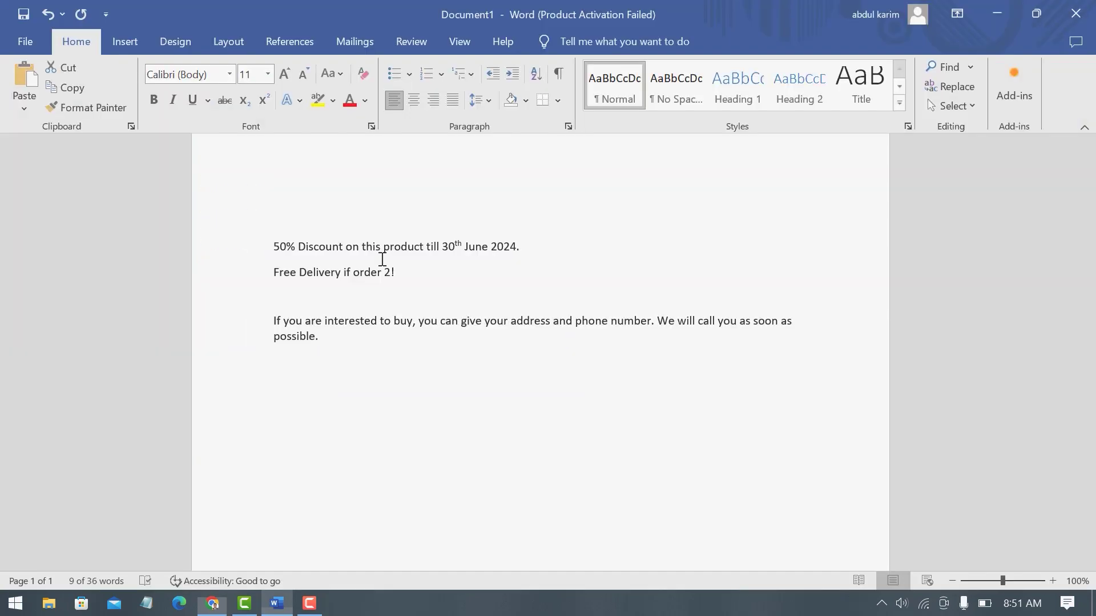
pyautogui.tripleClick(382, 260)
pyautogui.moveTo(273, 272); pyautogui.dragTo(443, 278)
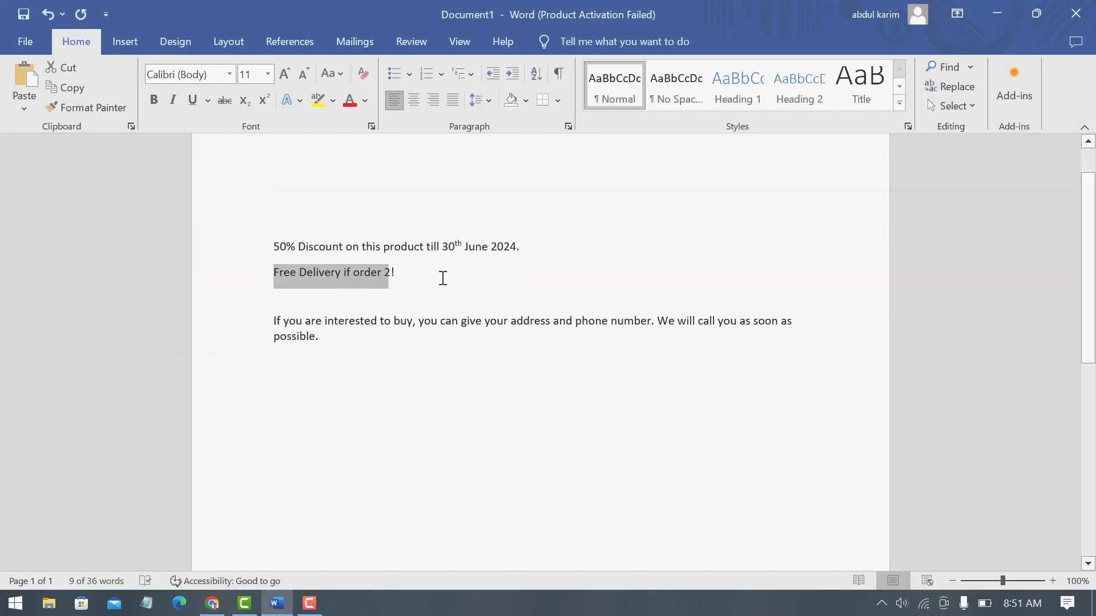
pyautogui.rightClick(380, 286)
pyautogui.click(413, 337)
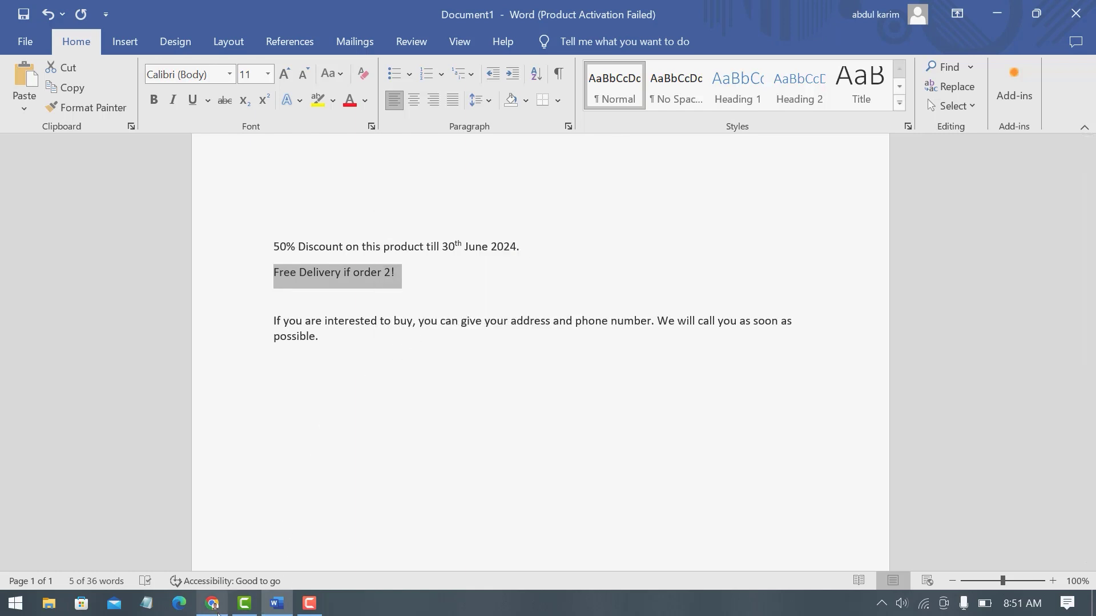
# Step: Return to the Chrome ad form and paste "Free Delivery if order 2!" as the headline
pyautogui.click(217, 611)
pyautogui.click(272, 319)
pyautogui.hotkey('ctrl', 'v')
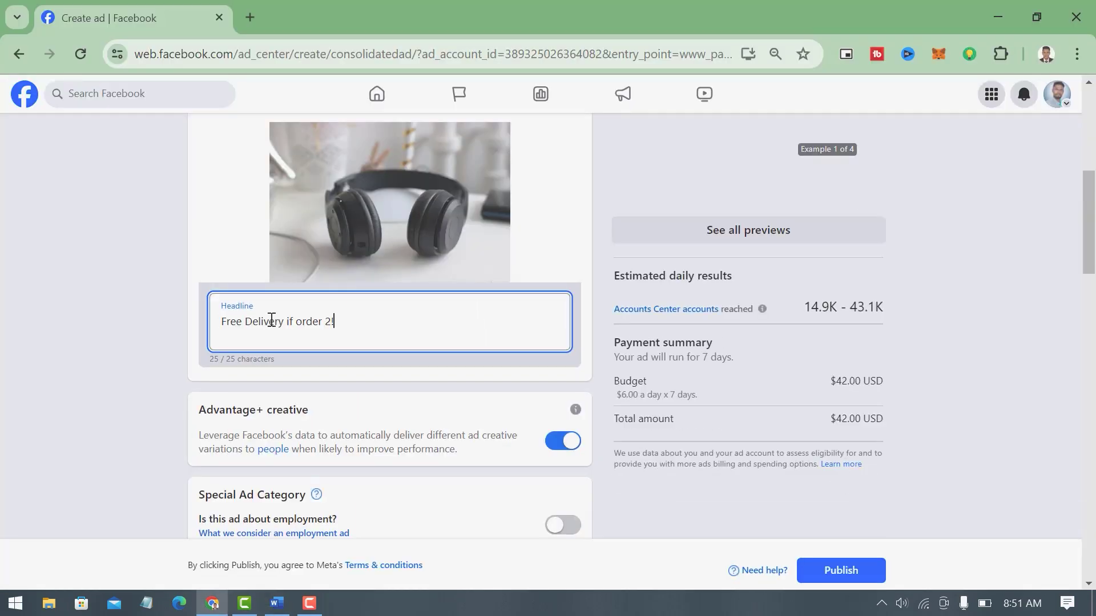
# Step: Turn off Advantage+ creative and check the ad preview
pyautogui.scroll(-1, 453, 292)
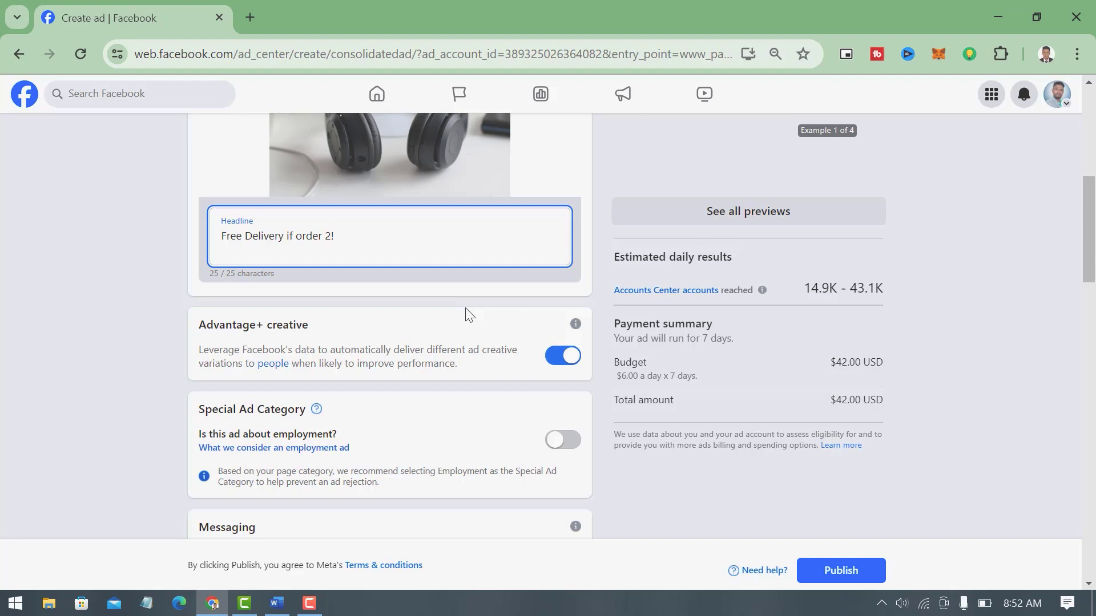
pyautogui.click(573, 358)
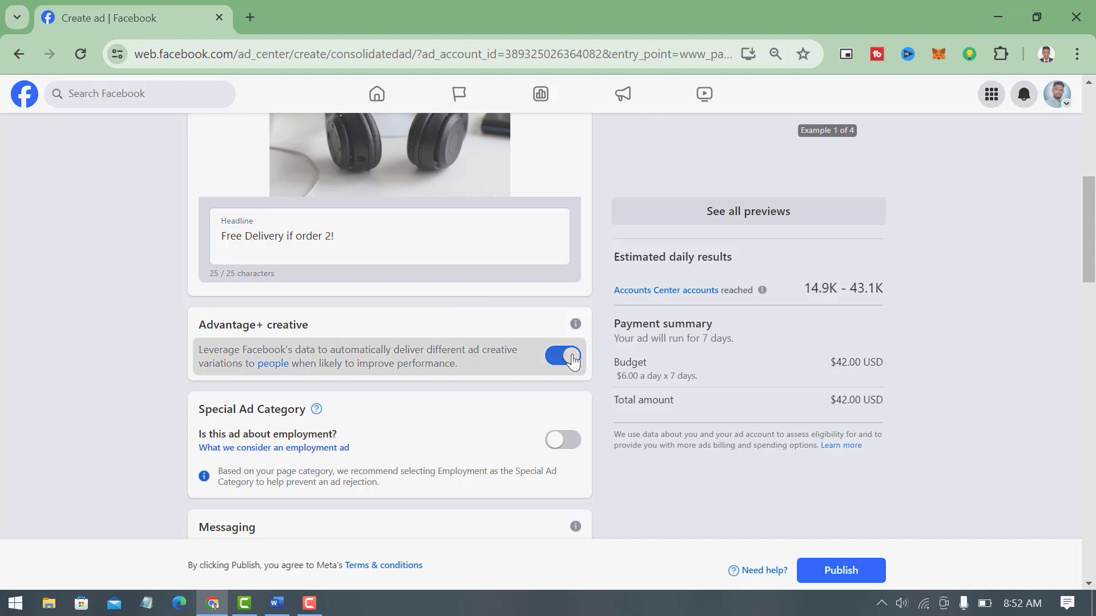
pyautogui.scroll(9, 415, 324)
pyautogui.scroll(-4, 416, 308)
pyautogui.scroll(4, 416, 308)
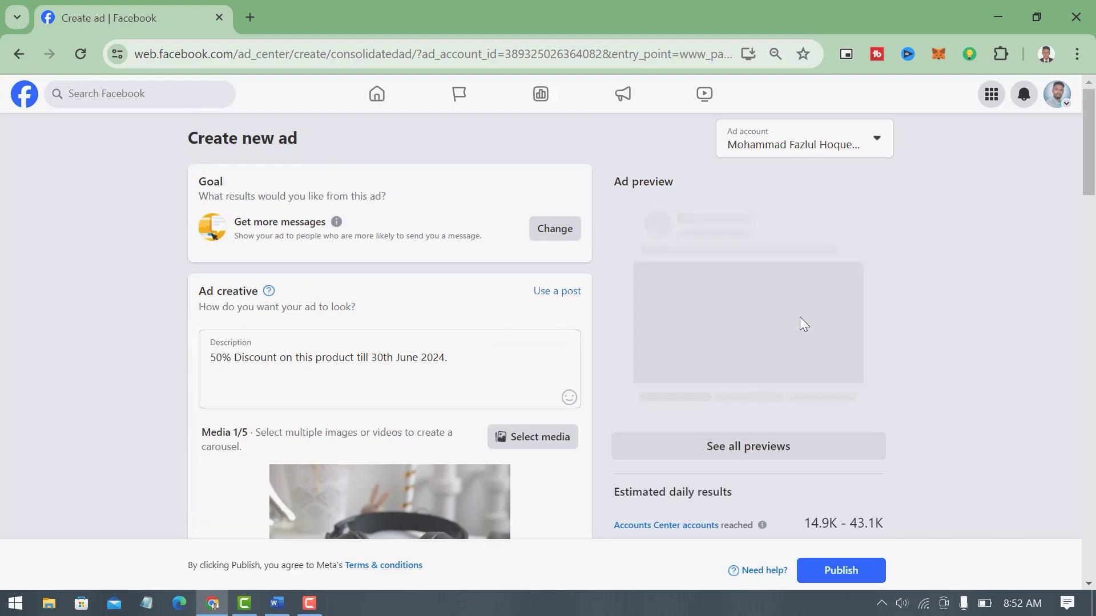
pyautogui.scroll(-1, 849, 294)
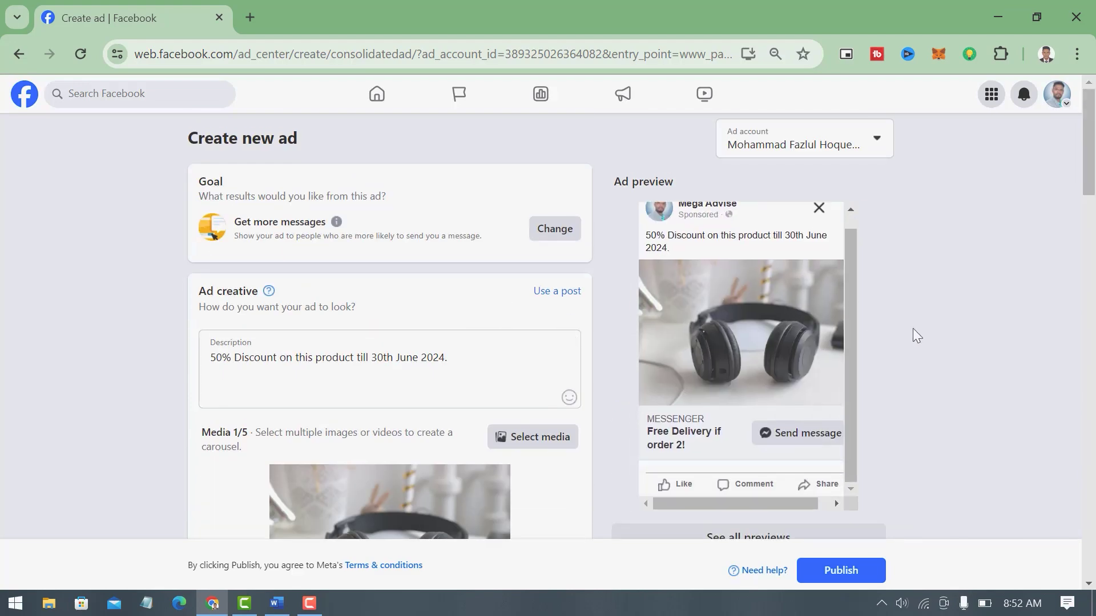
# Step: View the Special Ad Category choices by enabling the employment setting, and turn the setting back off
pyautogui.scroll(-9, 477, 294)
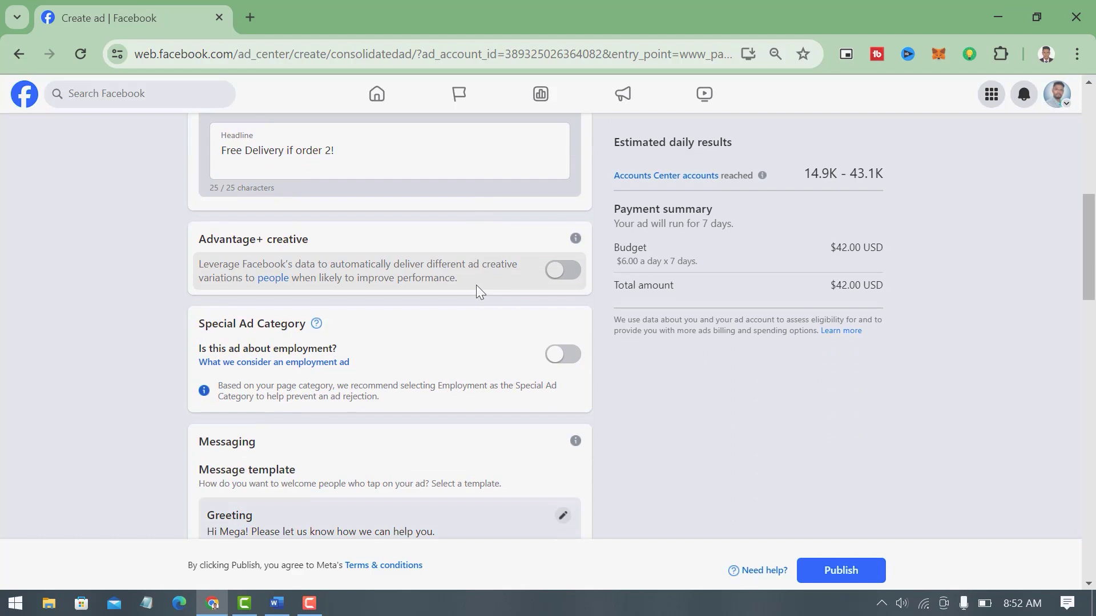
pyautogui.scroll(-1, 477, 288)
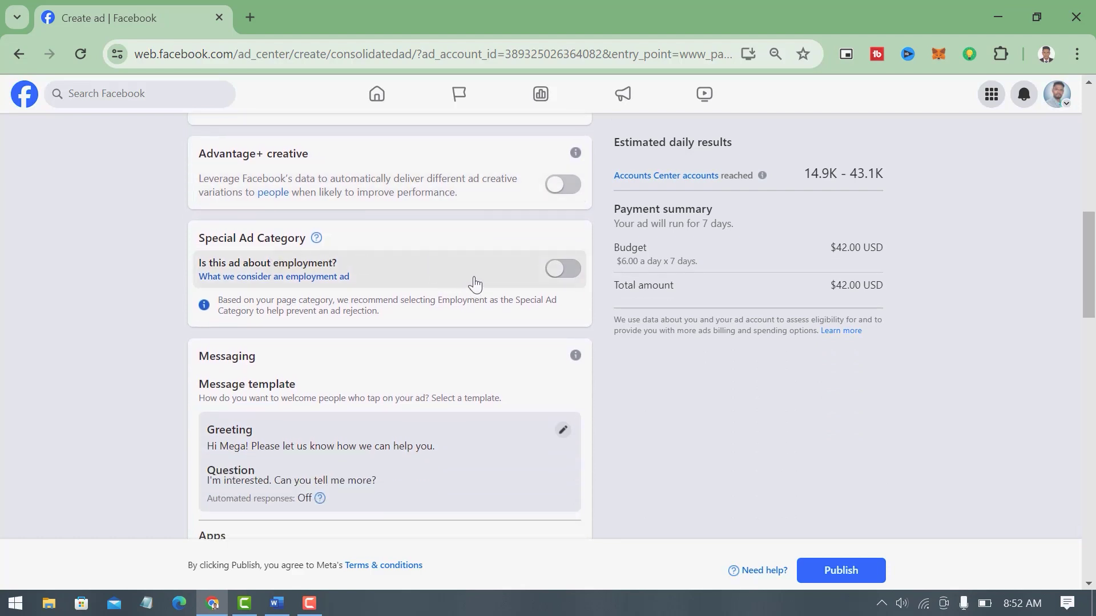
pyautogui.click(563, 269)
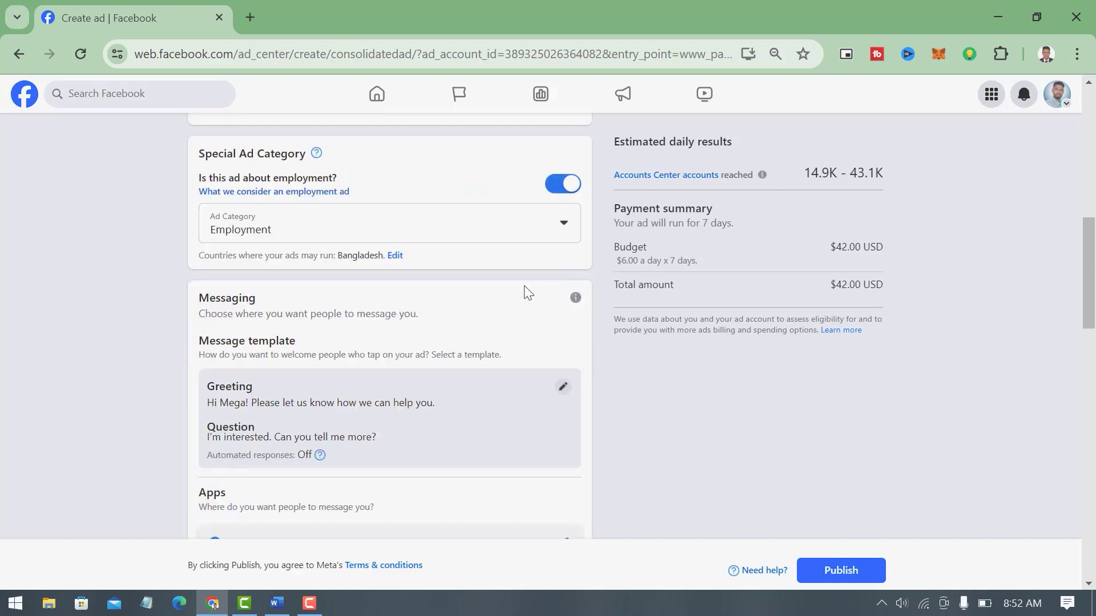
pyautogui.click(381, 228)
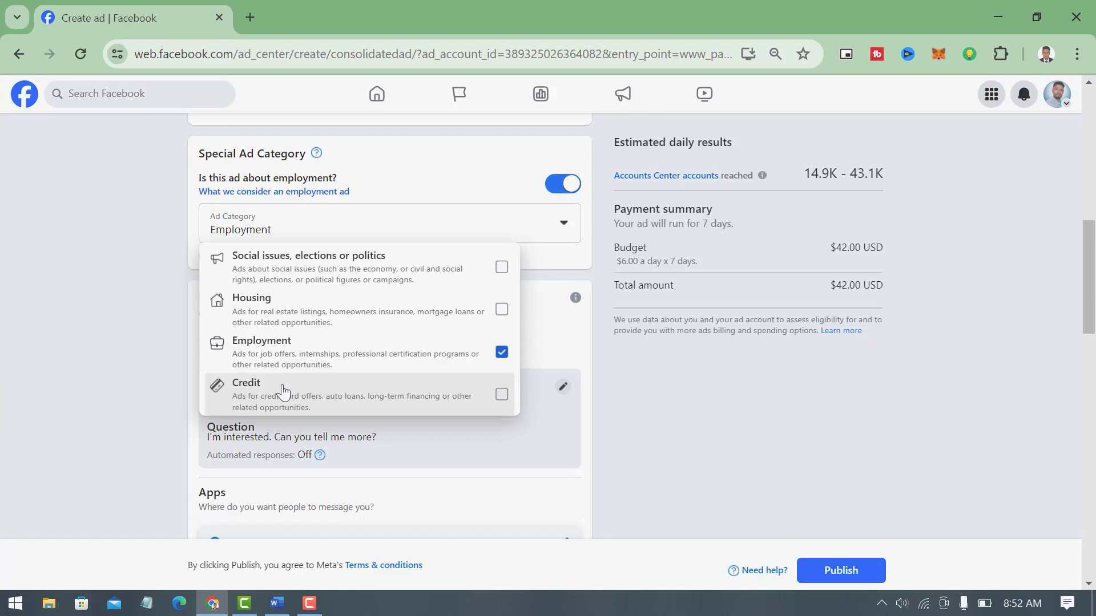
pyautogui.click(563, 184)
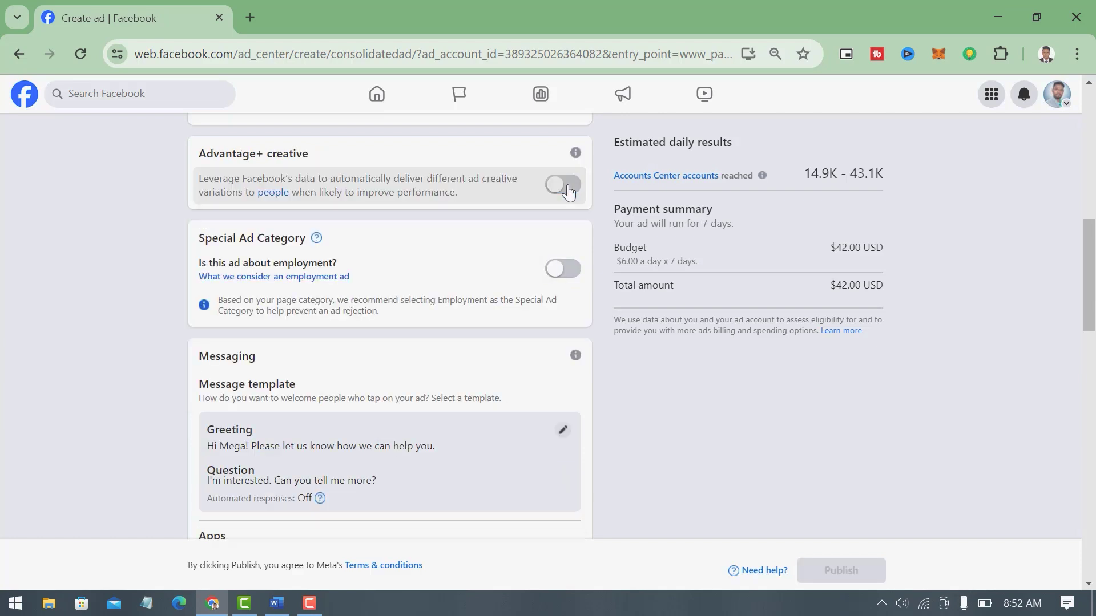
# Step: Open the message template's optional answer for editing, and copy the paragraph beginning "If you are interested to buy" from the Word document
pyautogui.scroll(-1, 482, 262)
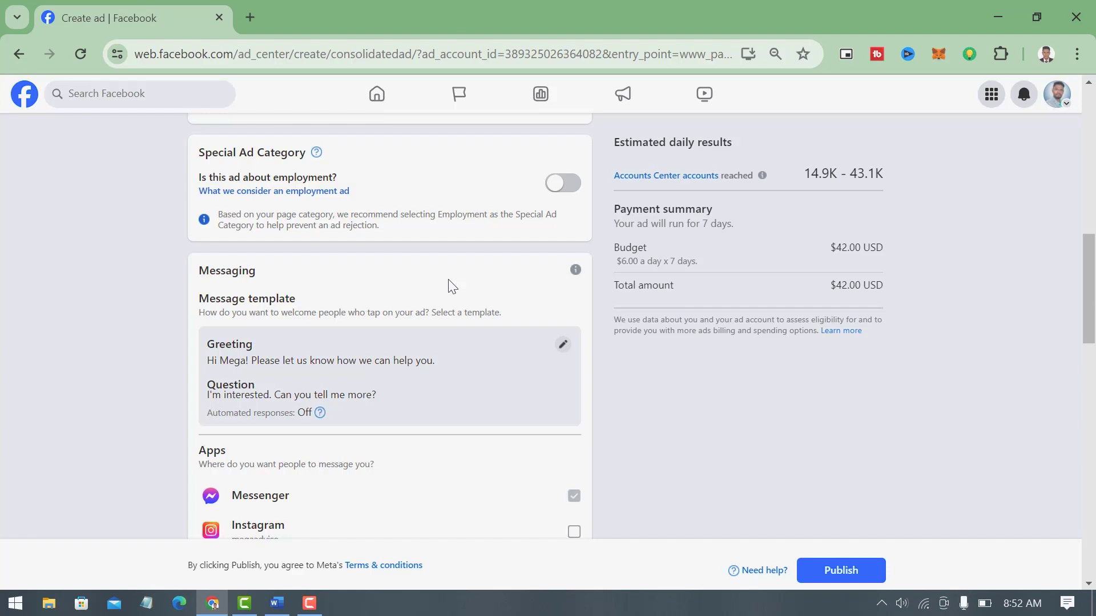
pyautogui.click(562, 345)
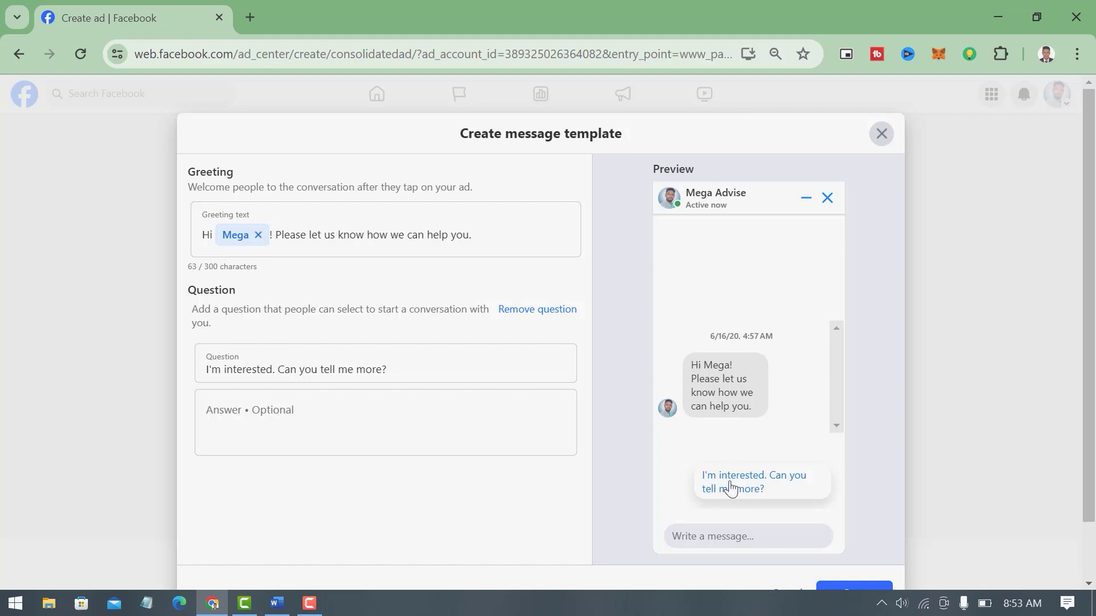
pyautogui.click(292, 401)
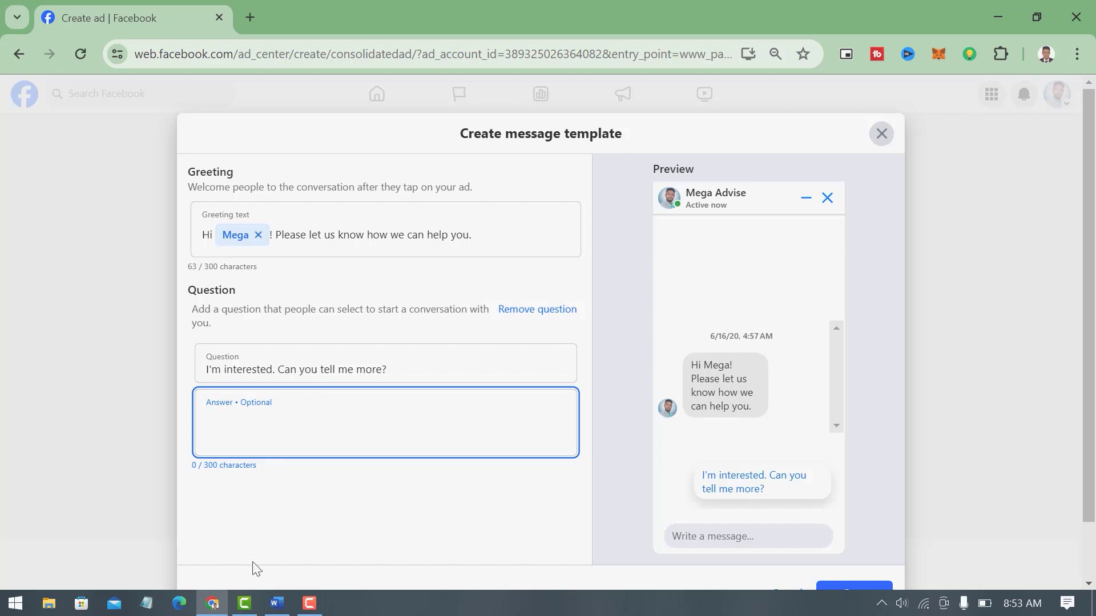
pyautogui.click(277, 603)
pyautogui.moveTo(271, 319); pyautogui.dragTo(401, 372)
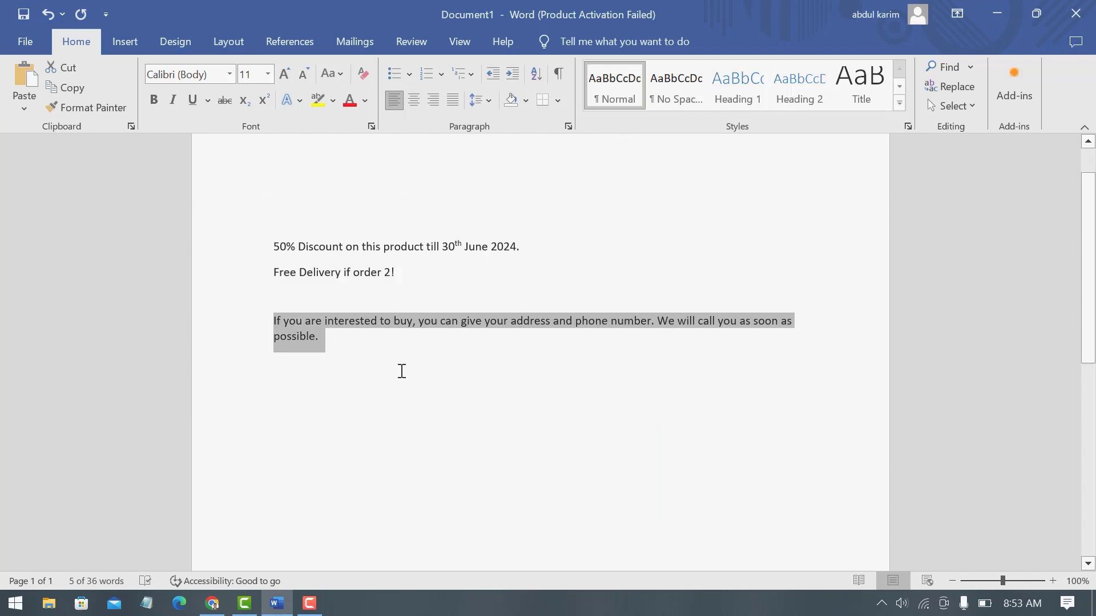
pyautogui.rightClick(277, 343)
pyautogui.click(317, 128)
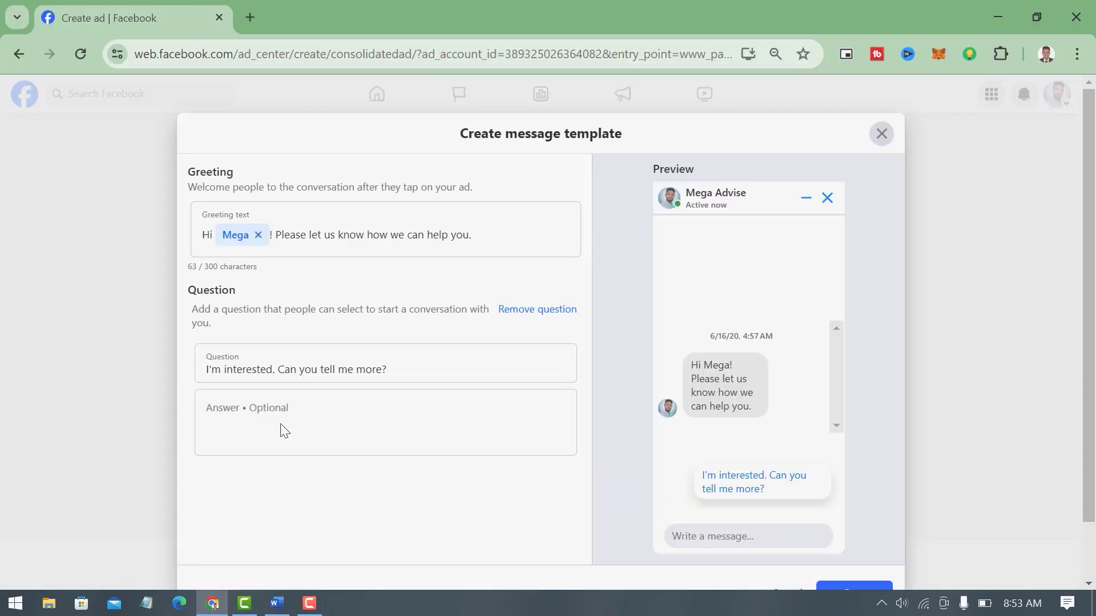
# Step: Return to Chrome, paste the copied paragraph as the answer to "I'm interested. Can you tell me more?", and save the message template
pyautogui.click(212, 604)
pyautogui.click(257, 420)
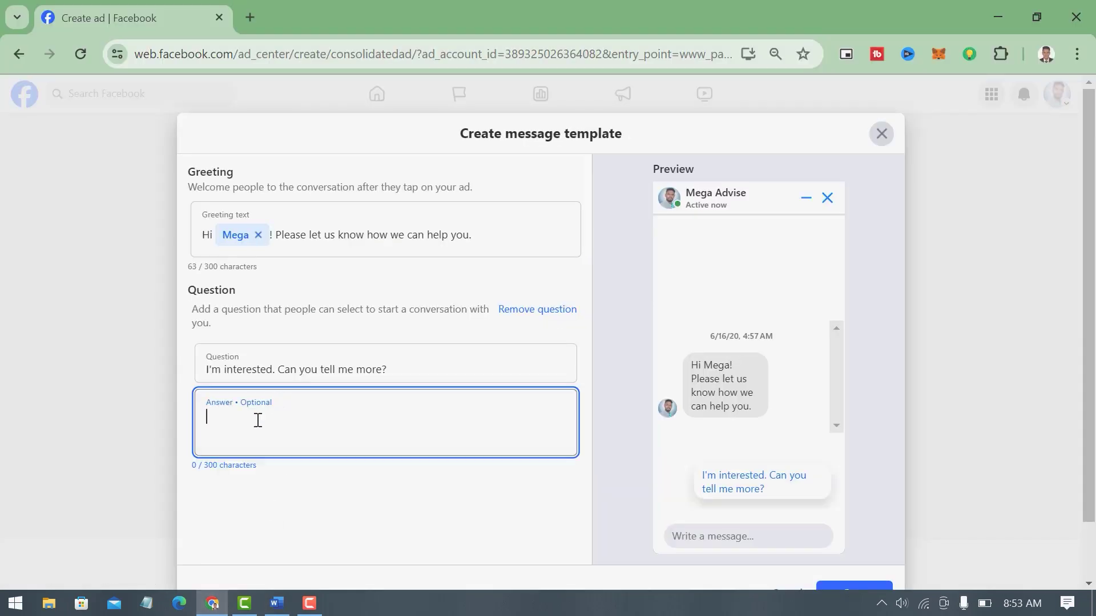
pyautogui.hotkey('ctrl', 'v')
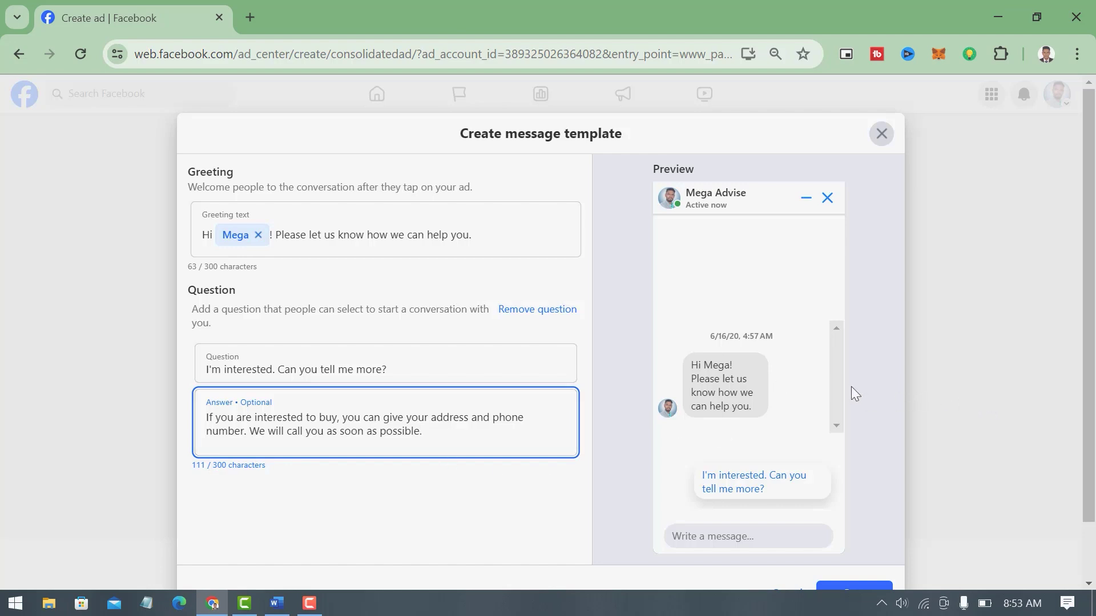
pyautogui.scroll(-1, 851, 386)
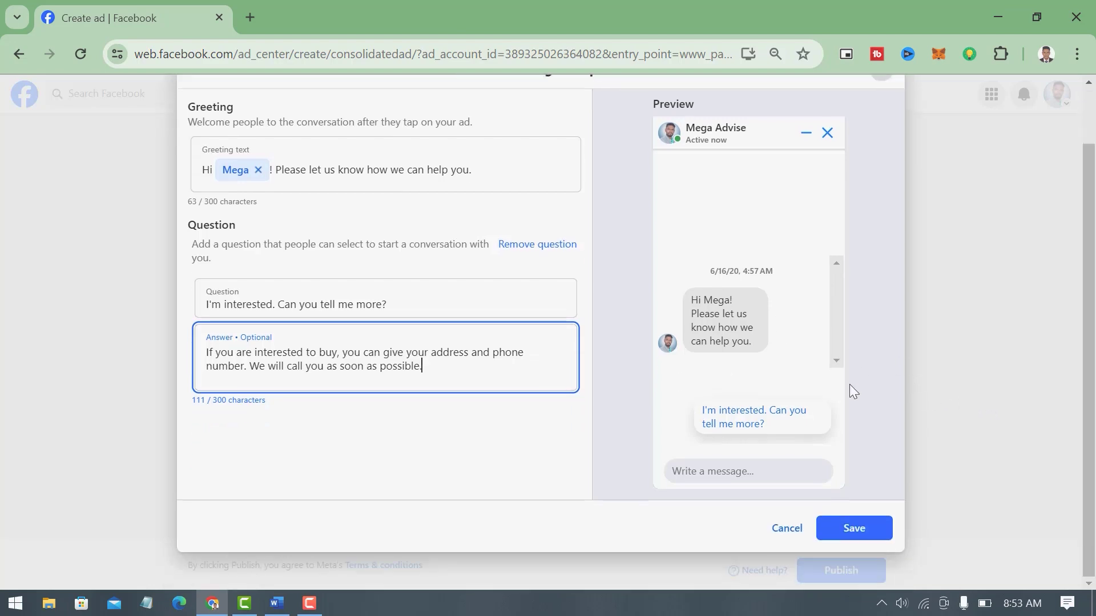
pyautogui.click(854, 528)
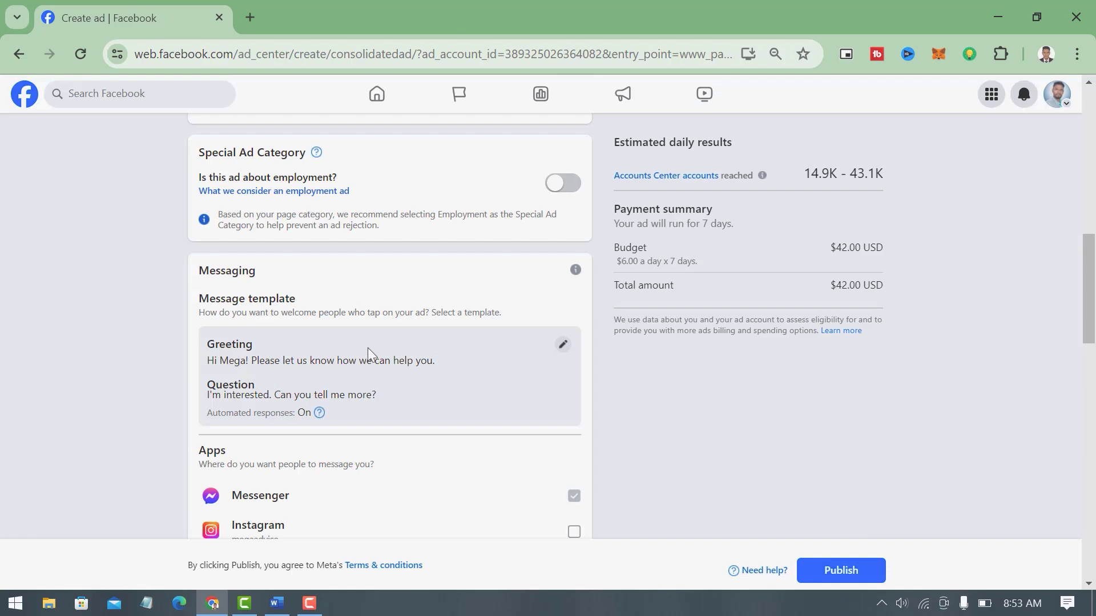
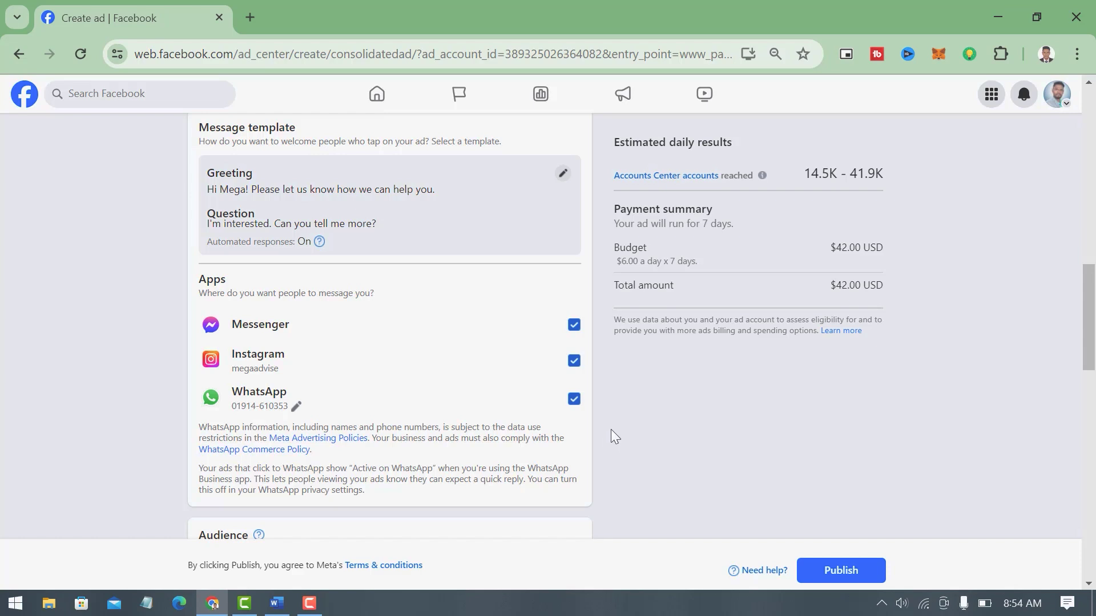
# Step: Try deselecting Messenger and Instagram as the ad's messaging apps, and select both again
pyautogui.scroll(-3, 496, 293)
pyautogui.scroll(3, 507, 323)
pyautogui.click(572, 328)
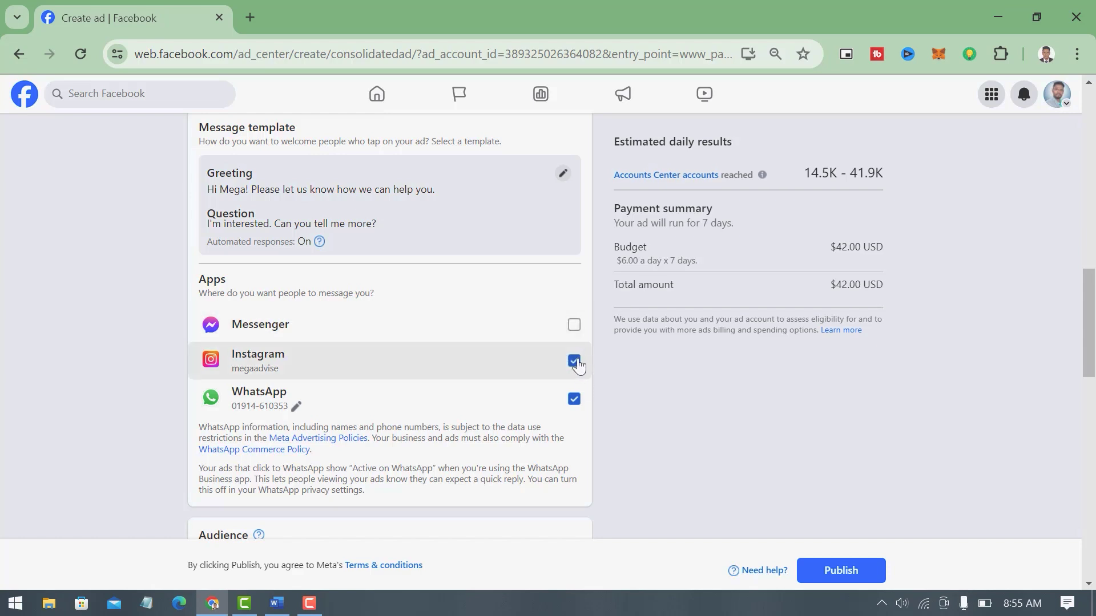
pyautogui.click(575, 363)
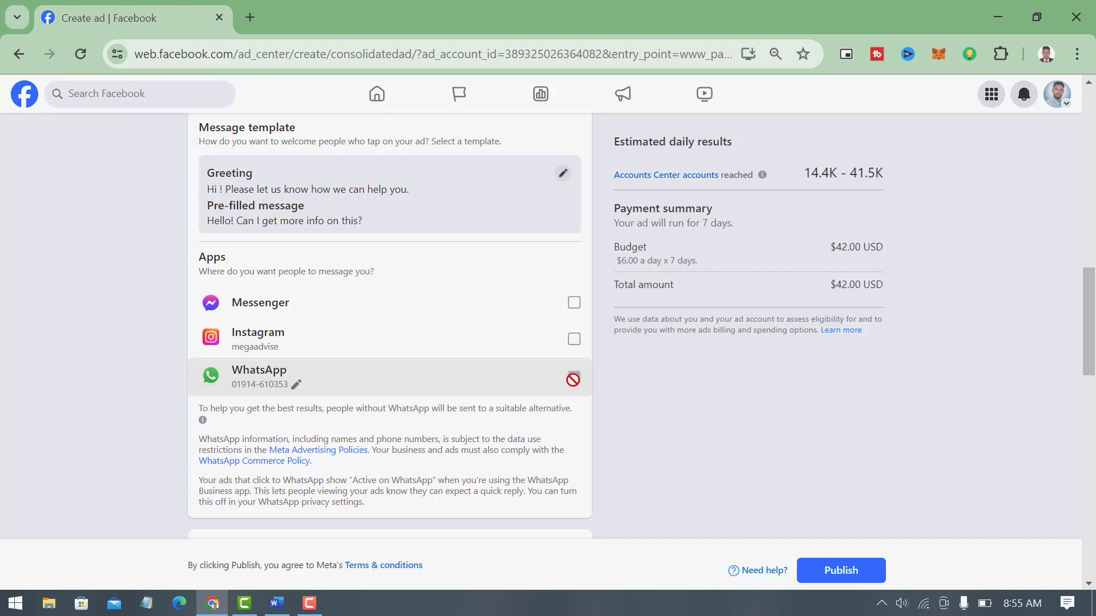
pyautogui.click(573, 305)
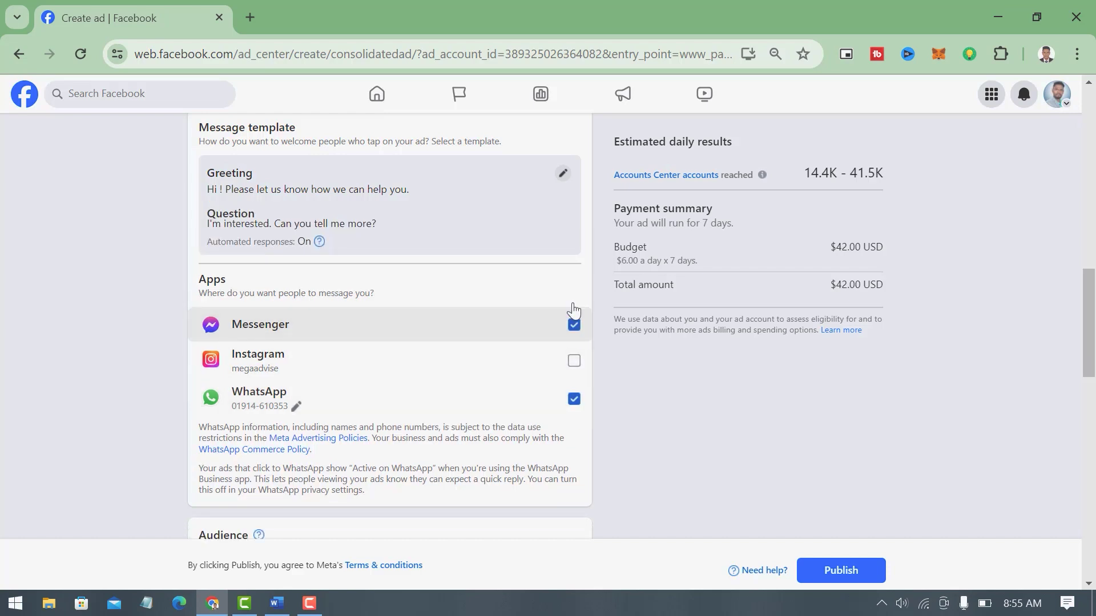
pyautogui.click(575, 358)
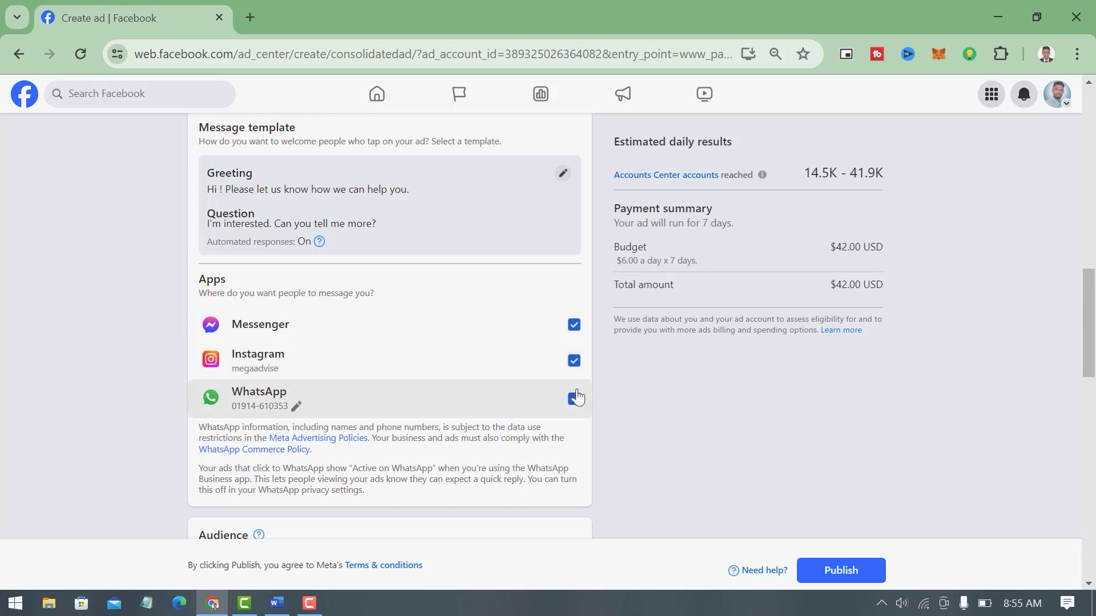
# Step: Open the Advantage audience details for editing and set the age range to 18–35
pyautogui.scroll(-3, 497, 362)
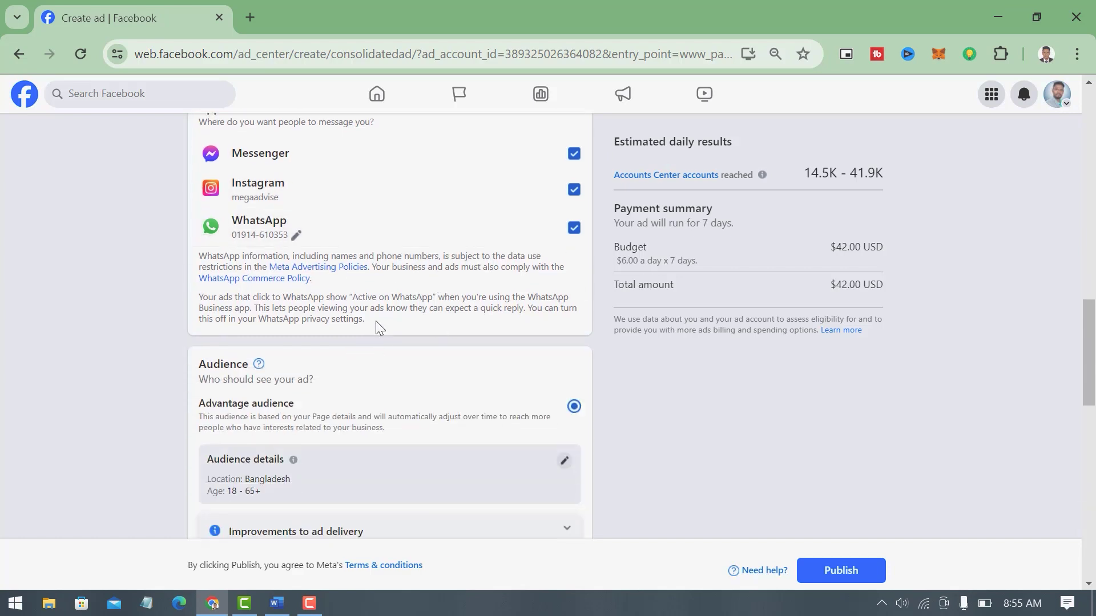
pyautogui.scroll(-2, 388, 308)
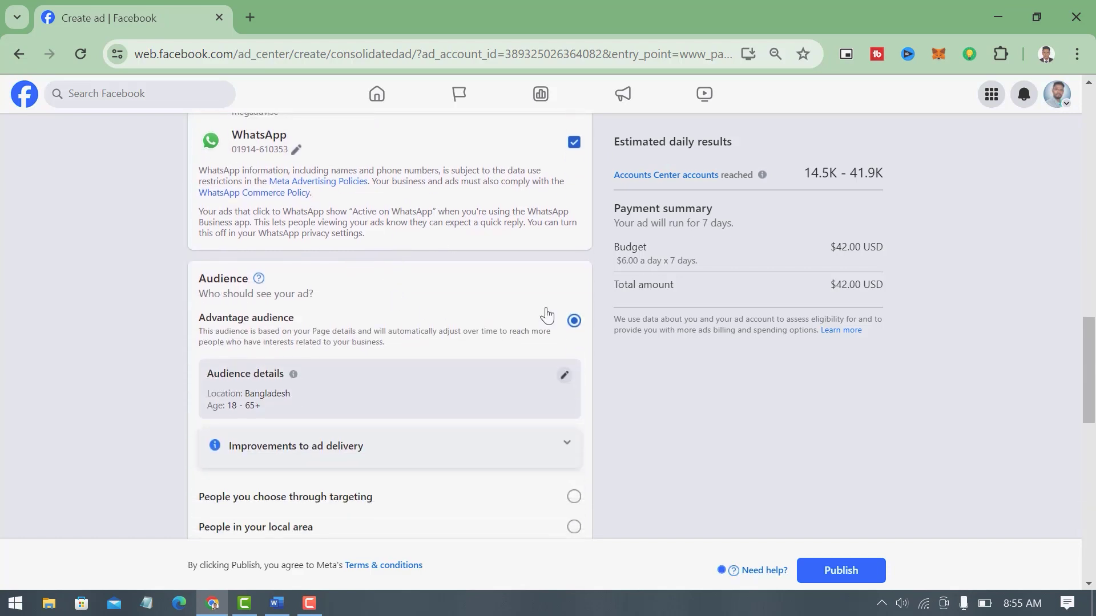
pyautogui.scroll(-2, 518, 316)
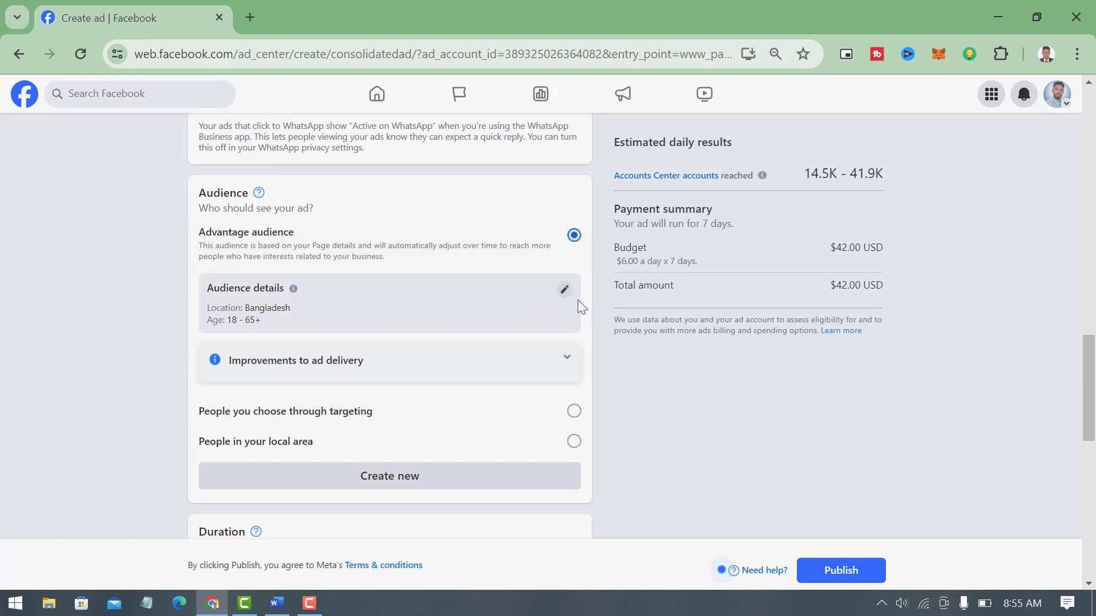
pyautogui.click(564, 289)
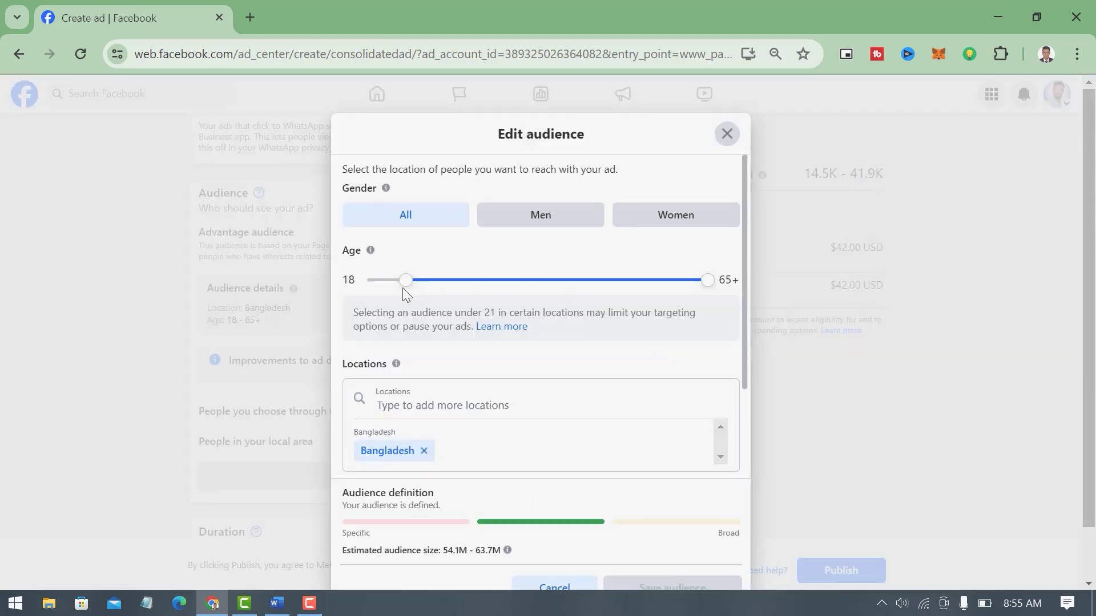
pyautogui.moveTo(707, 282); pyautogui.dragTo(556, 292)
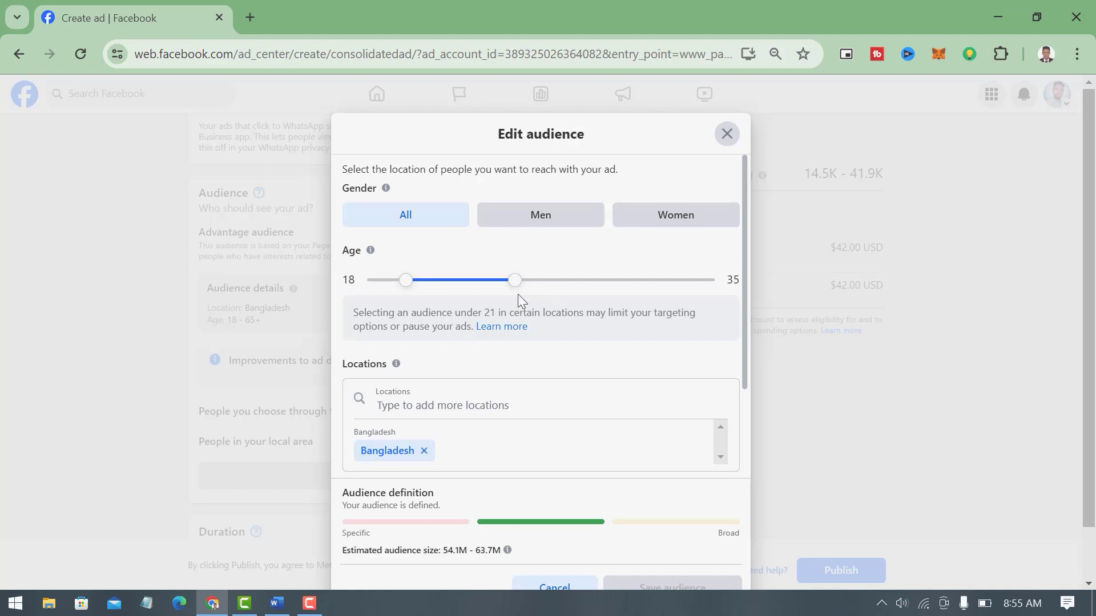
pyautogui.moveTo(518, 293); pyautogui.dragTo(513, 291)
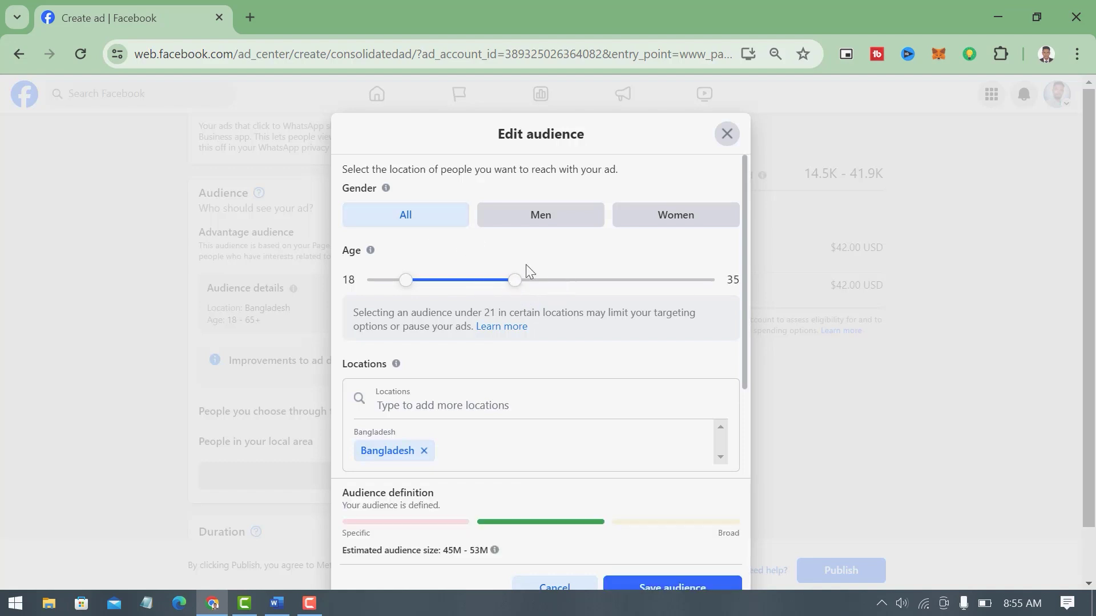
# Step: Add the Engaged Shoppers behavior to the audience's detailed targeting by searching for "engaged", and save the audience
pyautogui.scroll(-2, 458, 310)
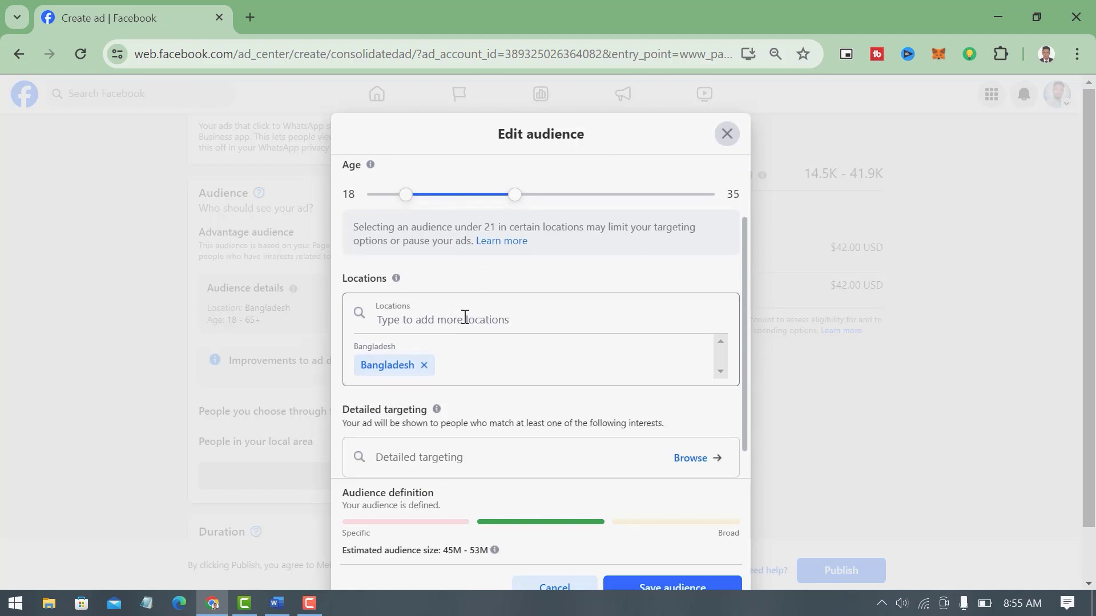
pyautogui.scroll(-1, 465, 315)
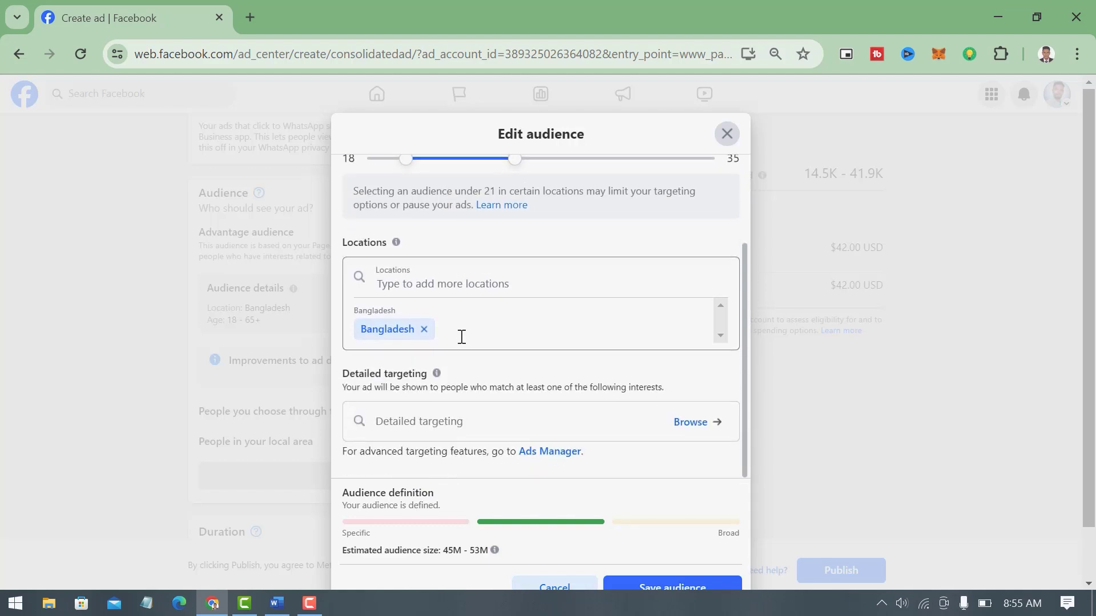
pyautogui.click(484, 425)
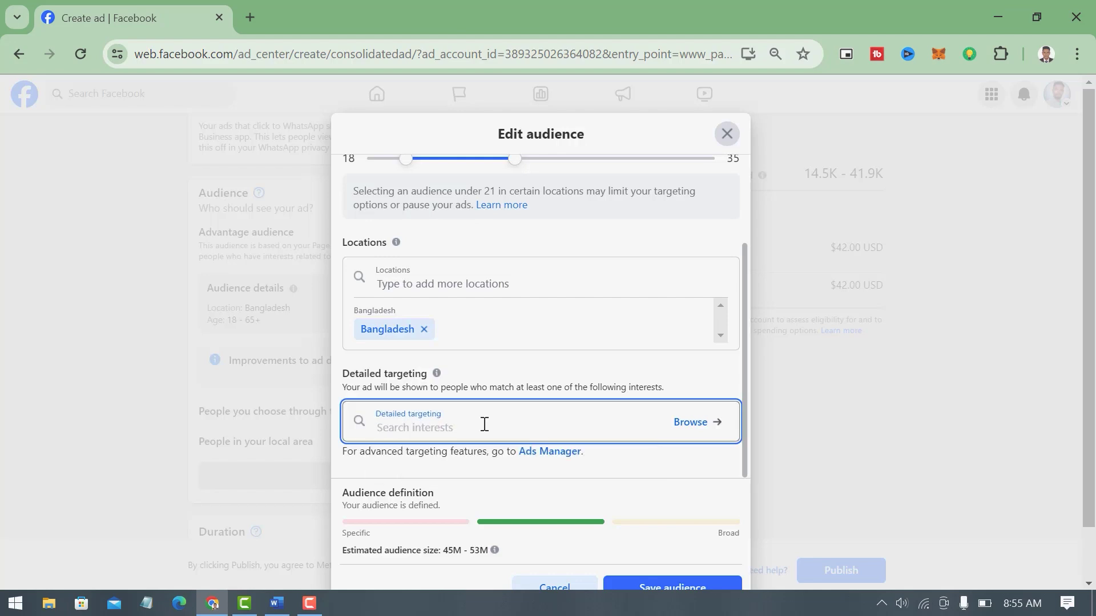
pyautogui.write('engaged')
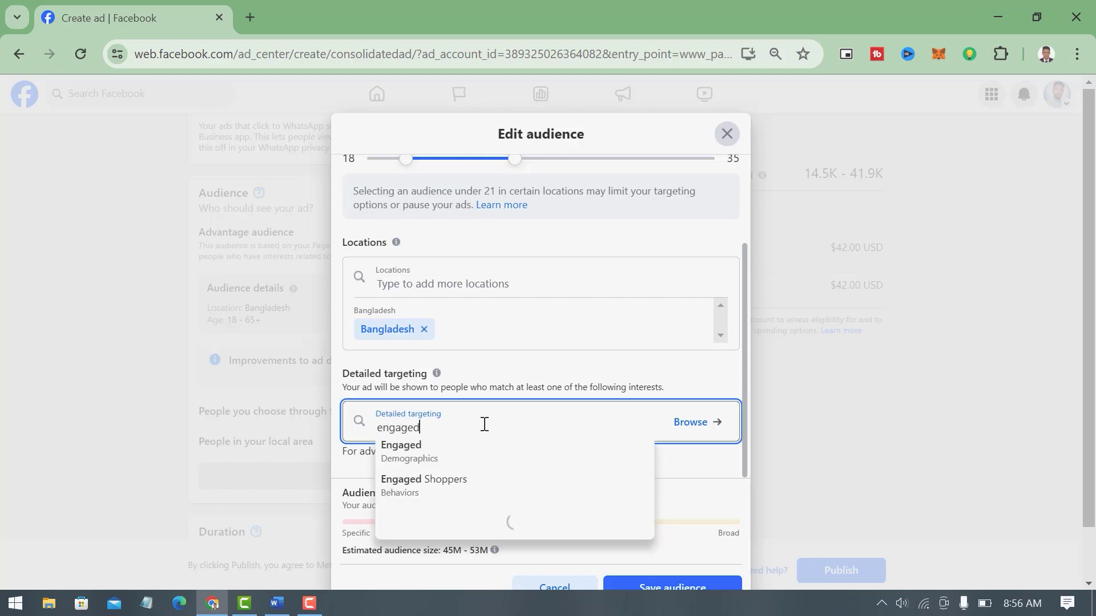
pyautogui.click(456, 484)
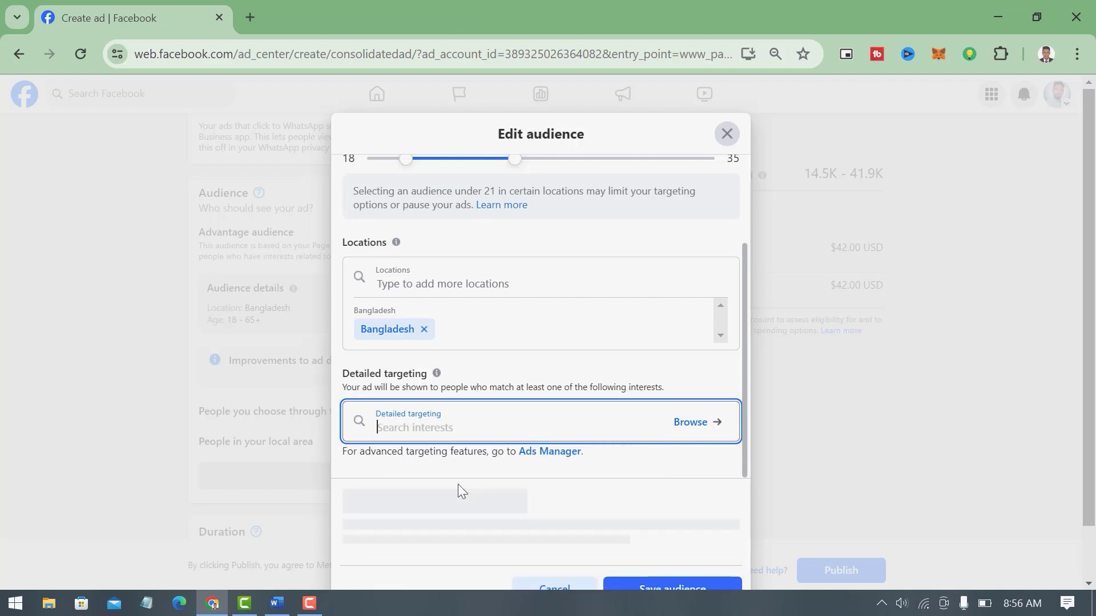
pyautogui.scroll(-1, 457, 376)
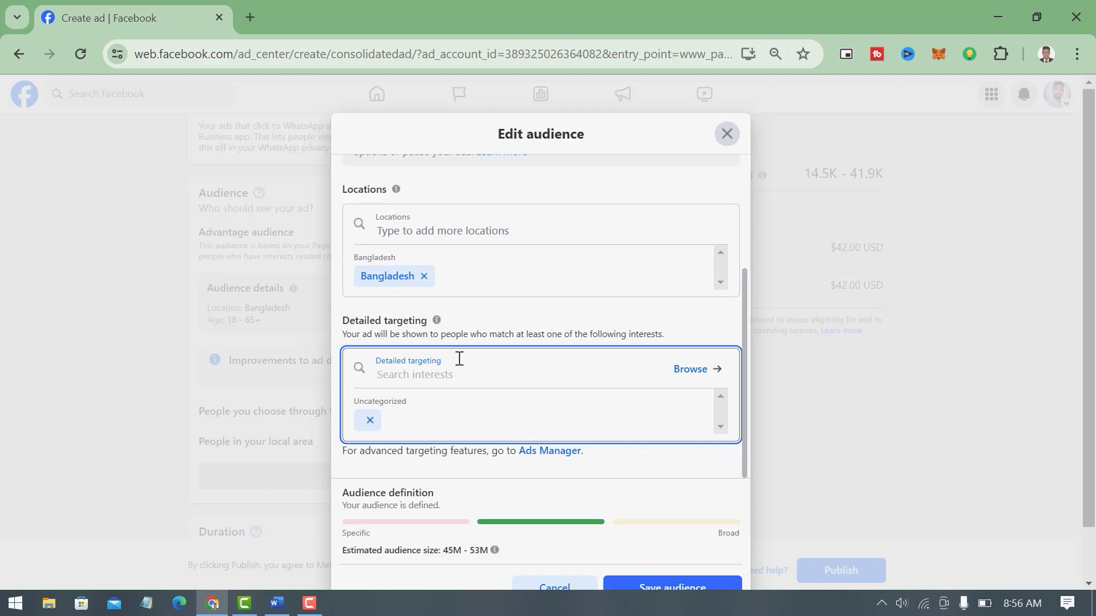
pyautogui.scroll(-1, 459, 358)
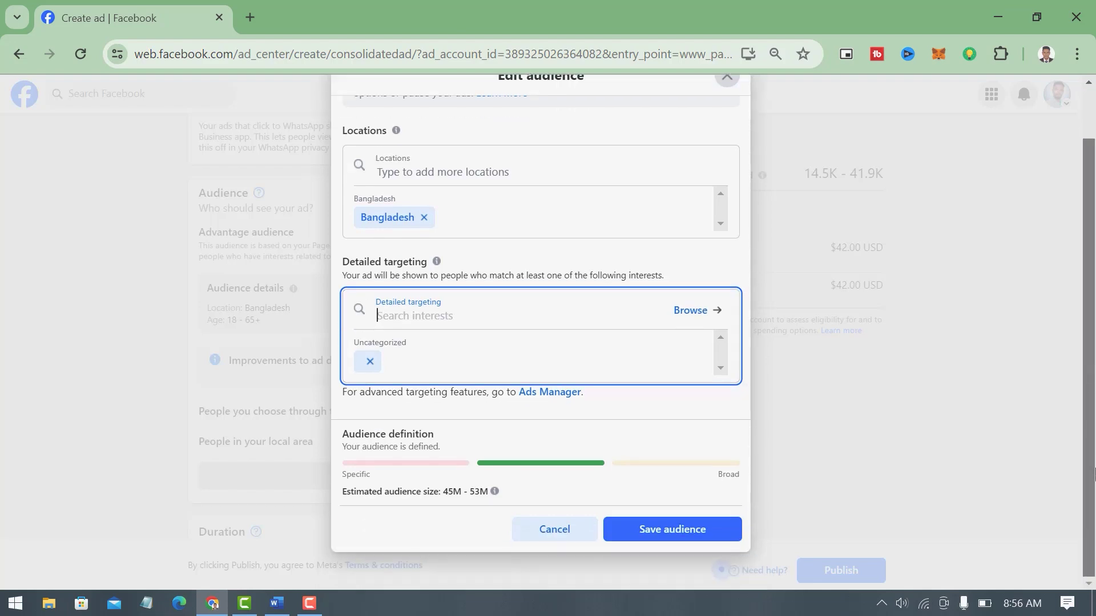
pyautogui.click(678, 530)
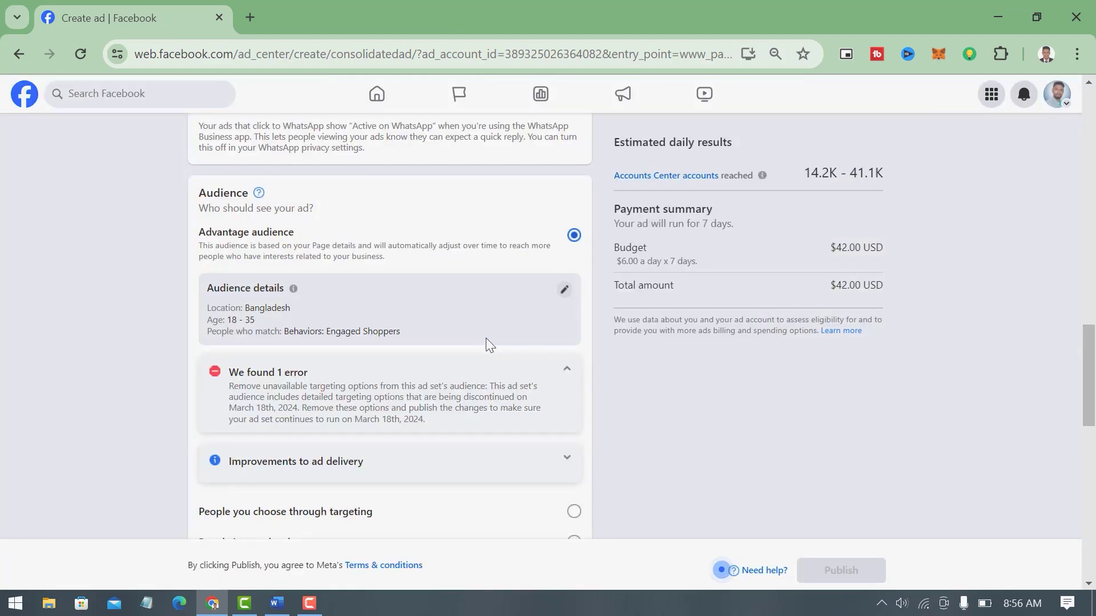
# Step: Reopen the audience details for editing and browse the Behaviors category of detailed targeting
pyautogui.click(565, 290)
pyautogui.scroll(-3, 545, 341)
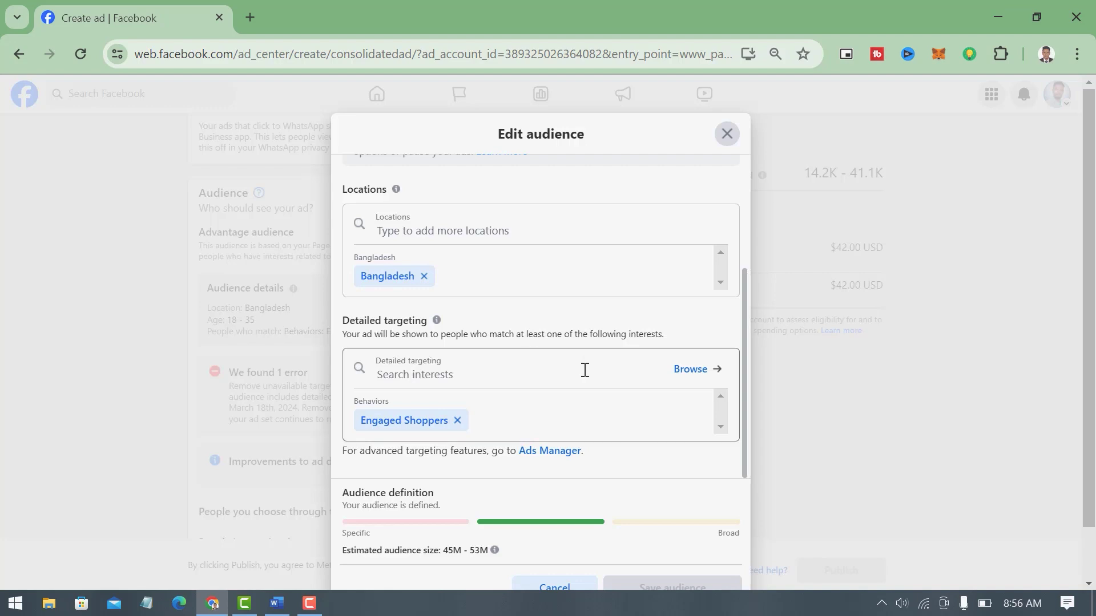
pyautogui.click(507, 392)
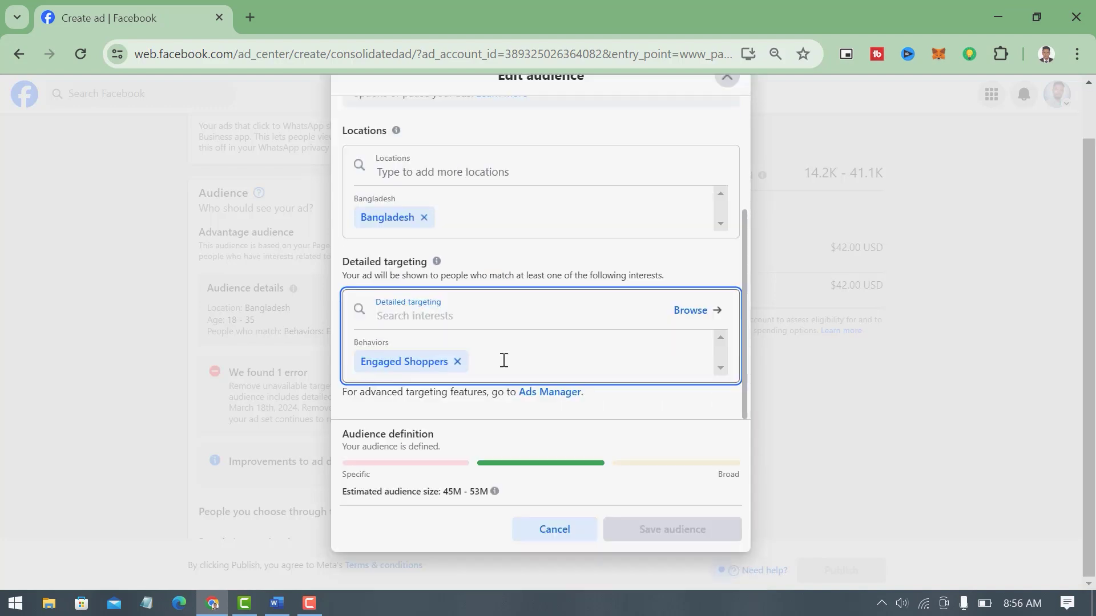
pyautogui.click(690, 310)
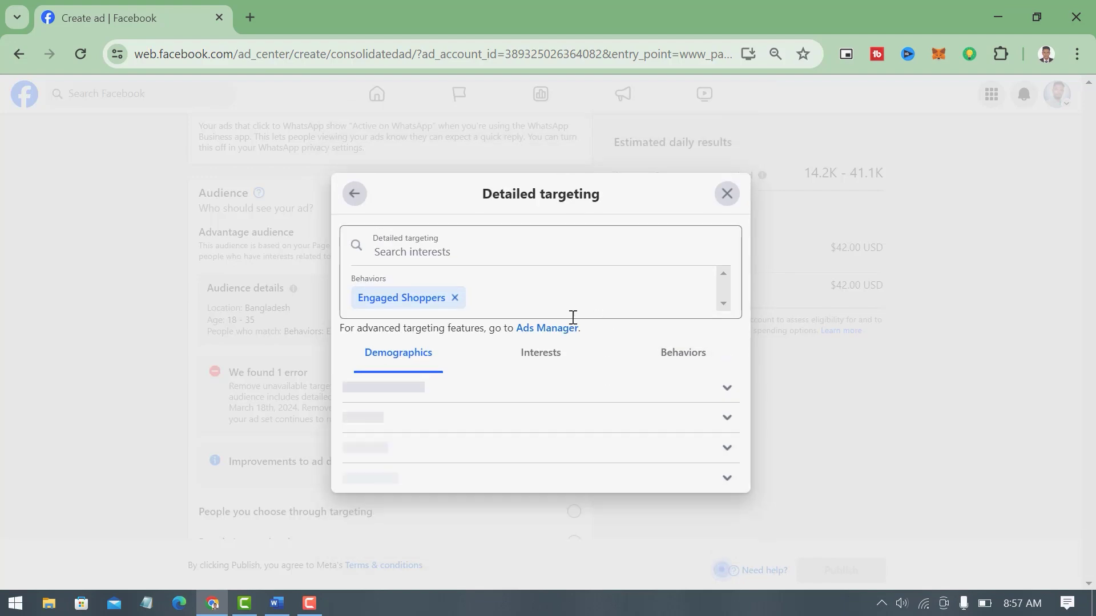
pyautogui.scroll(-1, 513, 313)
pyautogui.click(707, 297)
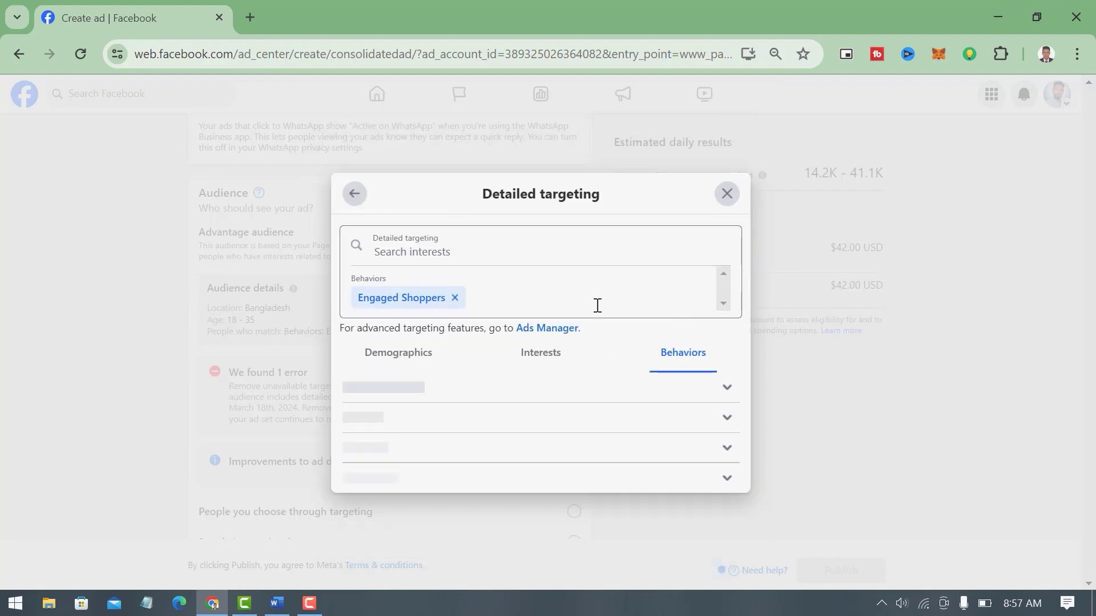
# Step: Try adding the Recently Detected Devices behavior under Mobile Device User, All Mobile Devices by Operating System, Facebook access (mobile)
pyautogui.scroll(-2, 582, 323)
pyautogui.click(706, 330)
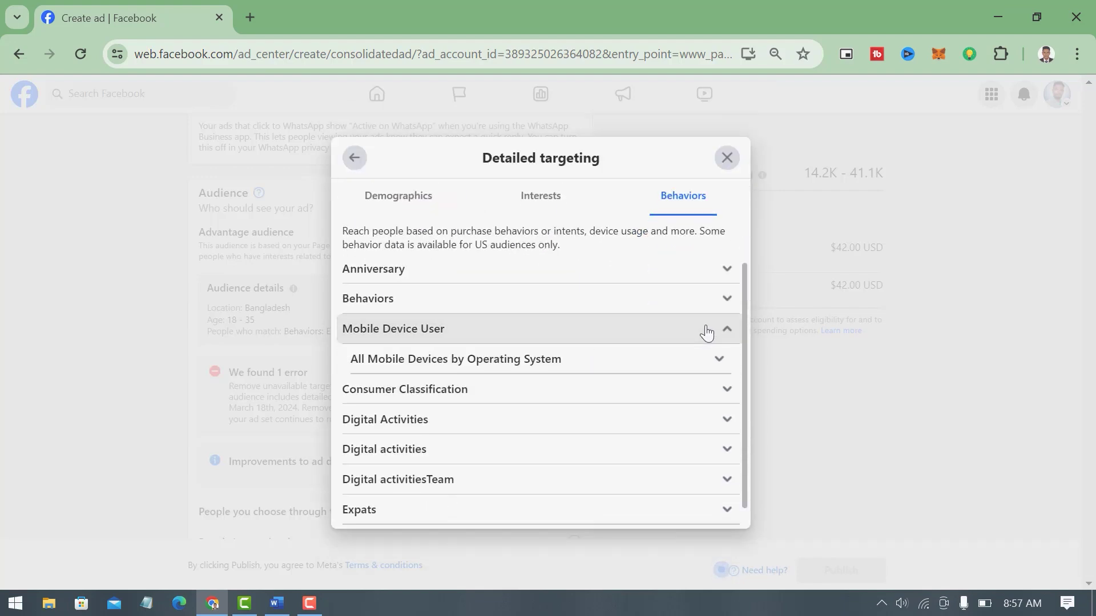
pyautogui.click(716, 359)
pyautogui.click(704, 392)
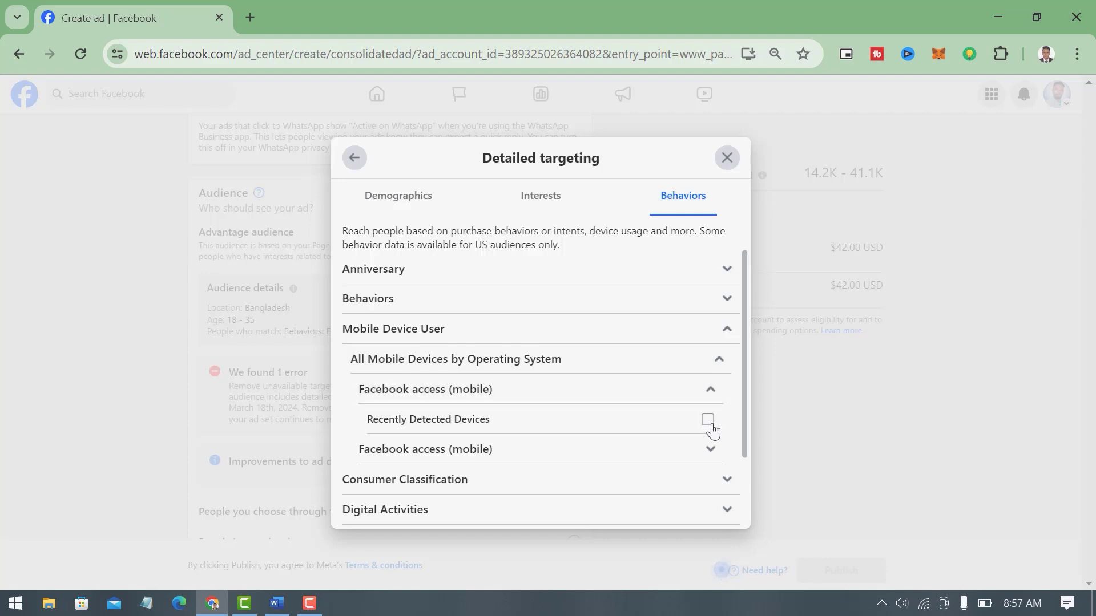
pyautogui.click(708, 420)
pyautogui.scroll(-1, 719, 400)
pyautogui.click(711, 404)
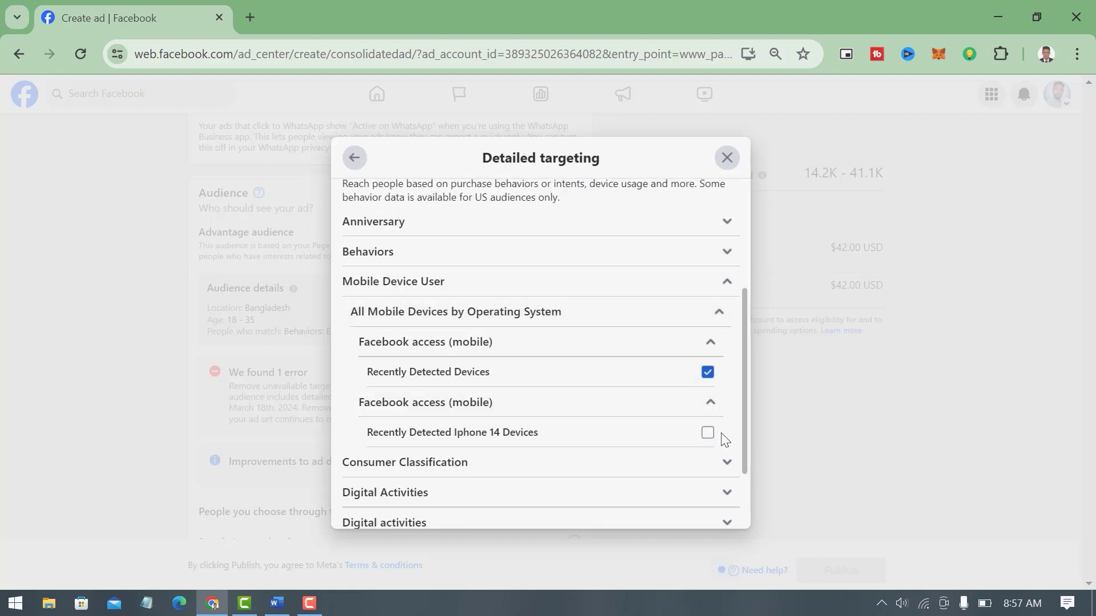
# Step: Try adding the Mobile Device User behaviors for Facebook access via tablets, smartphones and tablets, feature phones and all mobile devices, plus Android 360 degree media
pyautogui.scroll(-2, 742, 411)
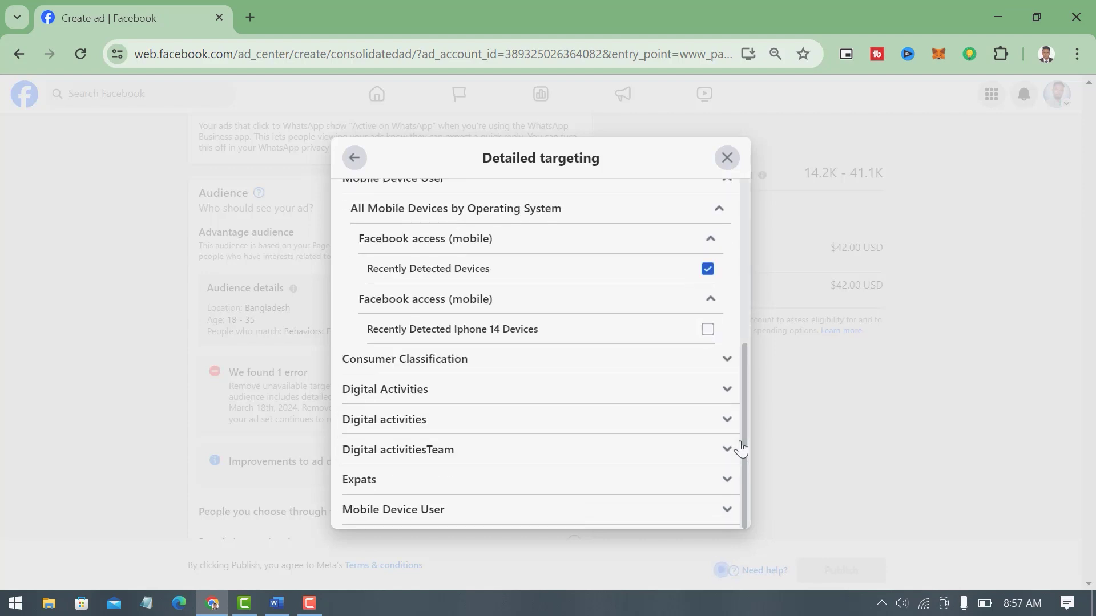
pyautogui.click(628, 503)
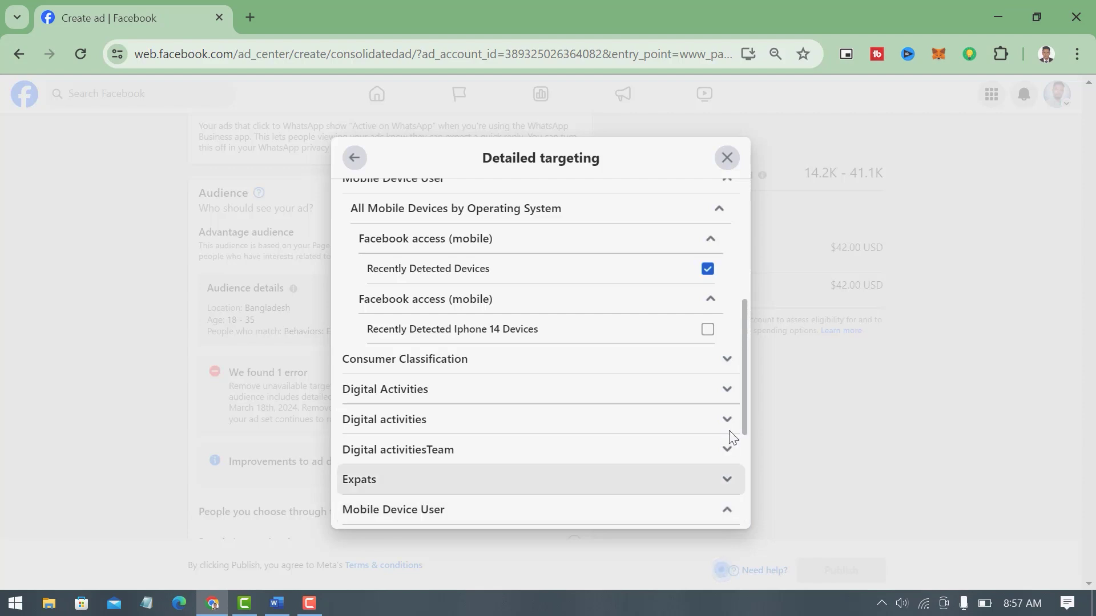
pyautogui.scroll(-3, 733, 437)
pyautogui.scroll(-1, 719, 399)
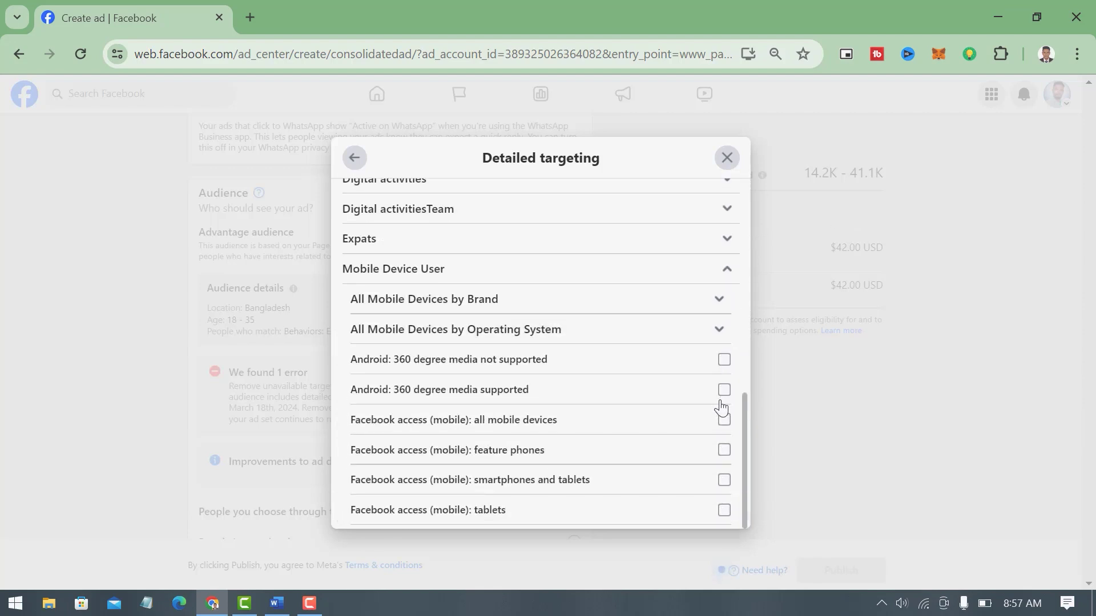
pyautogui.click(724, 510)
pyautogui.click(724, 479)
pyautogui.click(724, 450)
pyautogui.click(724, 421)
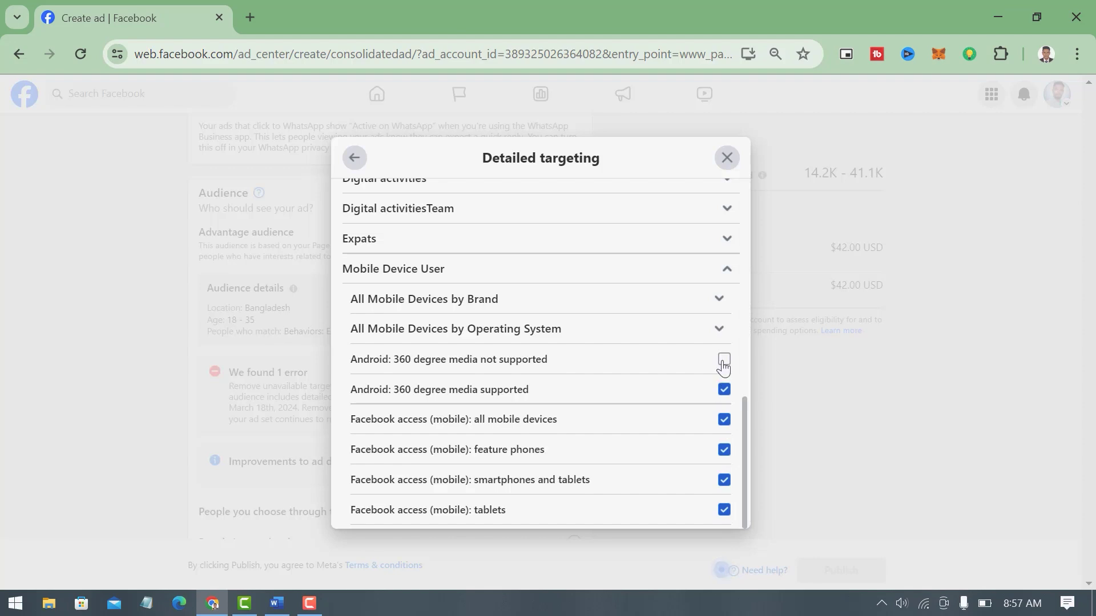
# Step: Expand All Mobile Devices by Operating System, and close the audience dialog without saving the behavior selections
pyautogui.click(719, 329)
pyautogui.click(730, 165)
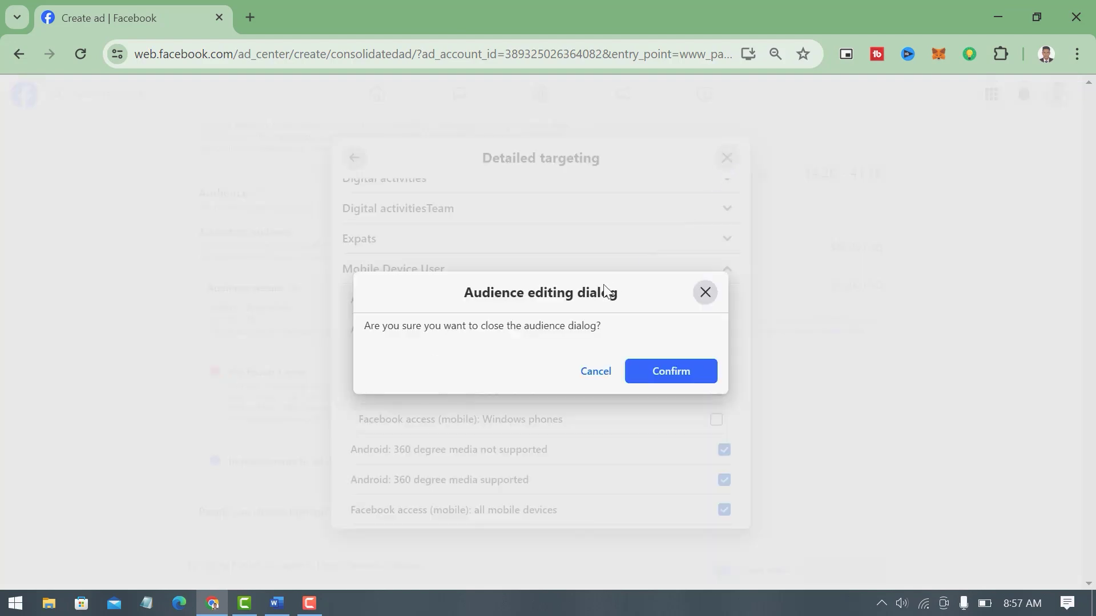
pyautogui.click(687, 374)
# Step: Reopen the audience details, remove the Uncategorized entry from detailed targeting, and save the audience
pyautogui.scroll(-2, 533, 369)
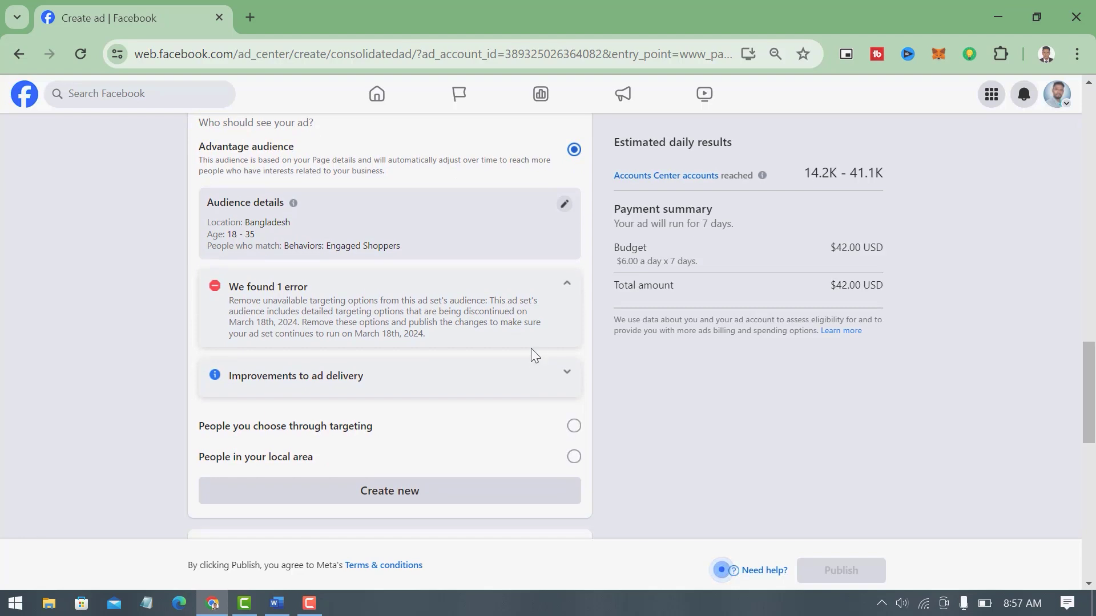
pyautogui.click(563, 207)
pyautogui.scroll(-2, 496, 348)
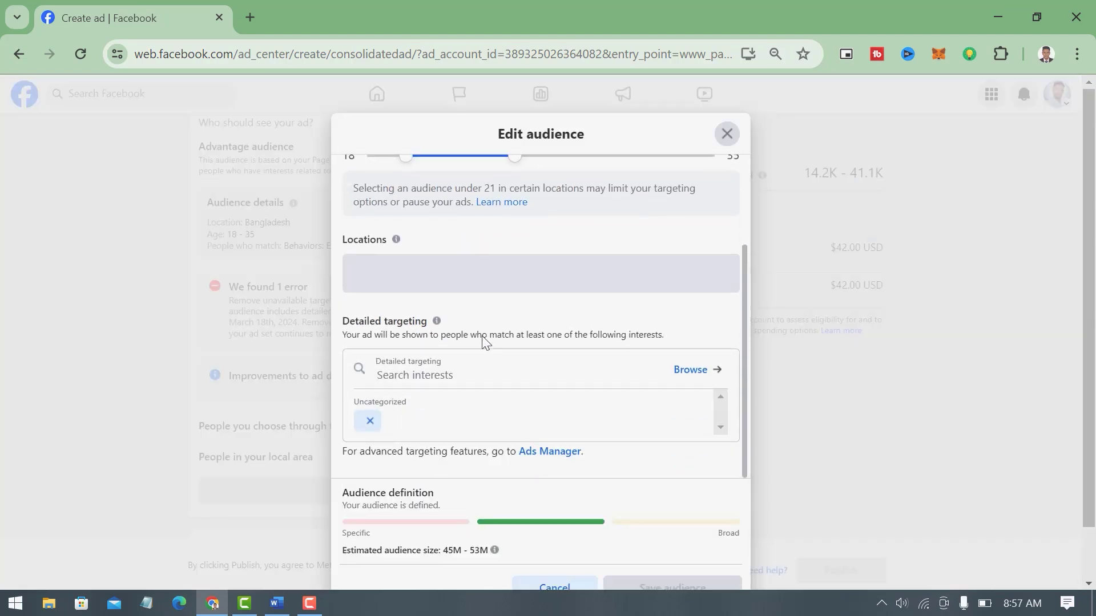
pyautogui.scroll(-1, 443, 430)
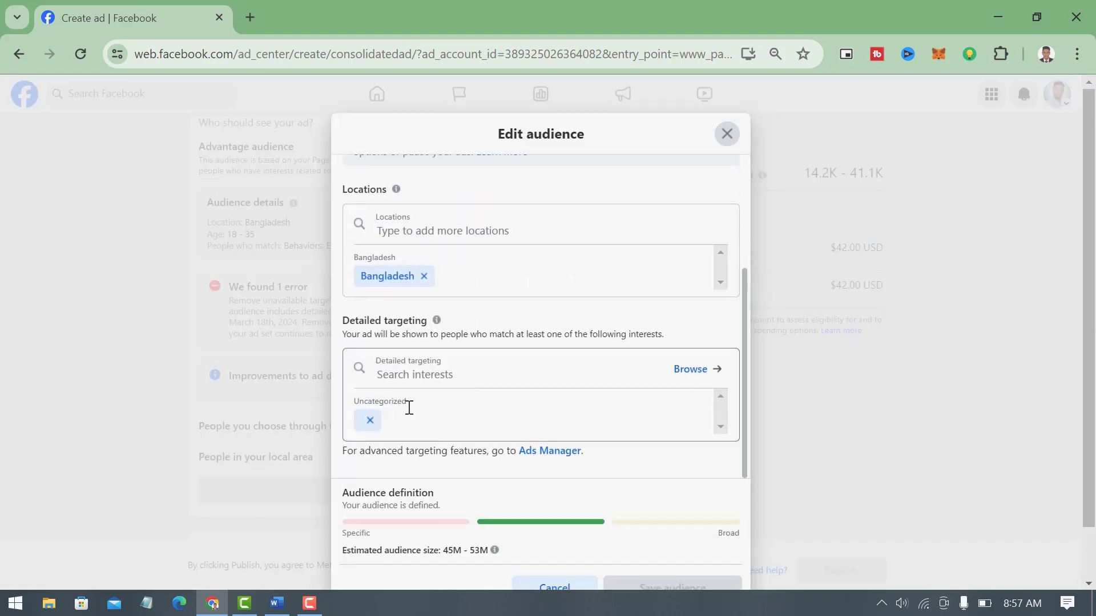
pyautogui.click(369, 421)
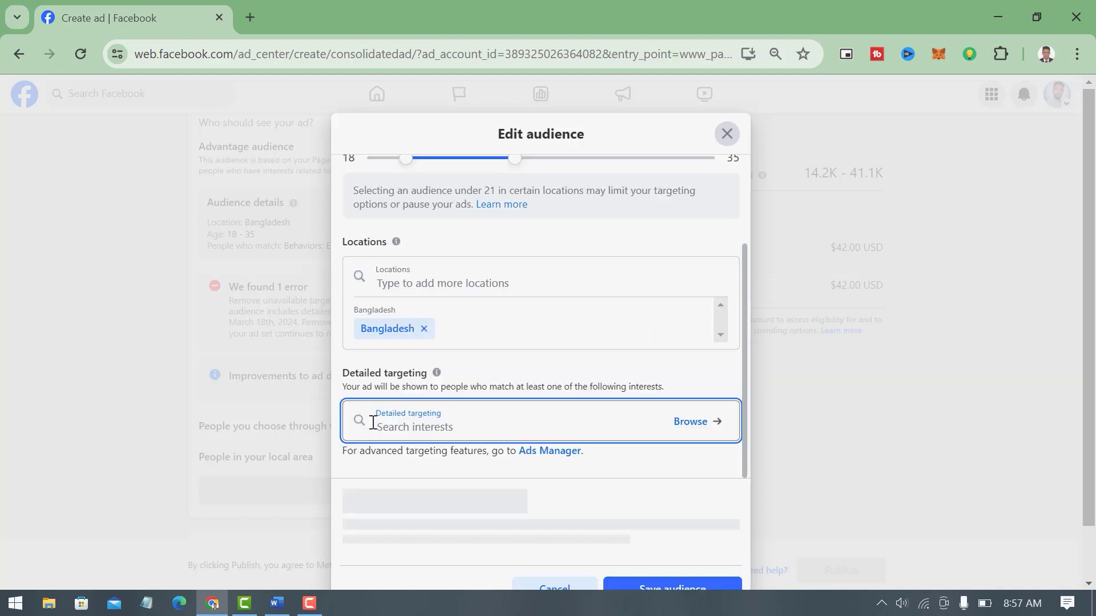
pyautogui.click(674, 584)
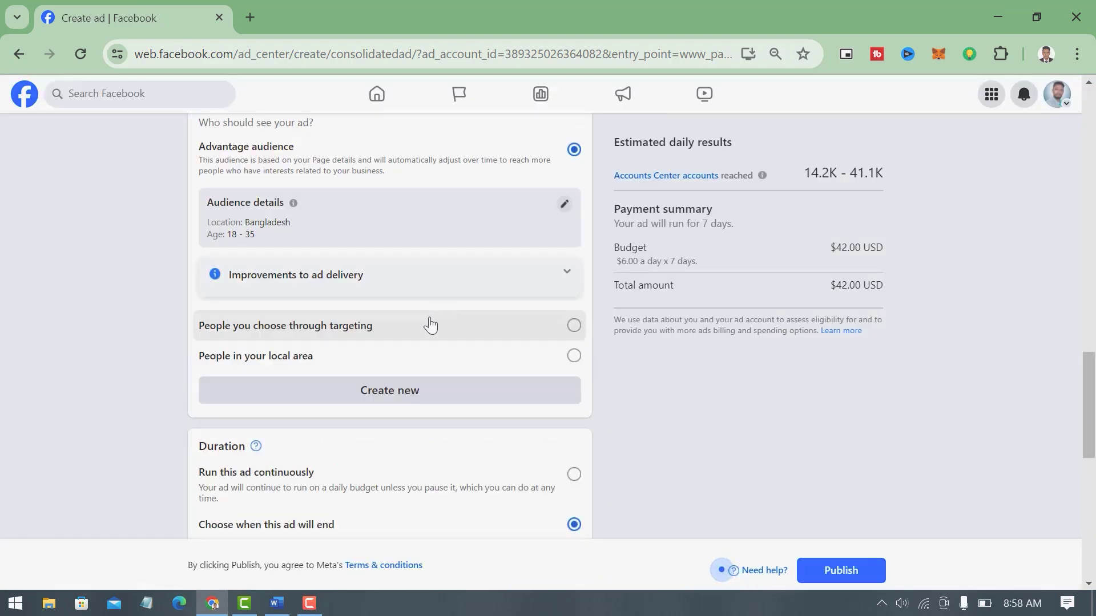
# Step: Open the Advantage audience details for editing again and browse the detailed targeting categories
pyautogui.scroll(1, 593, 291)
pyautogui.click(564, 289)
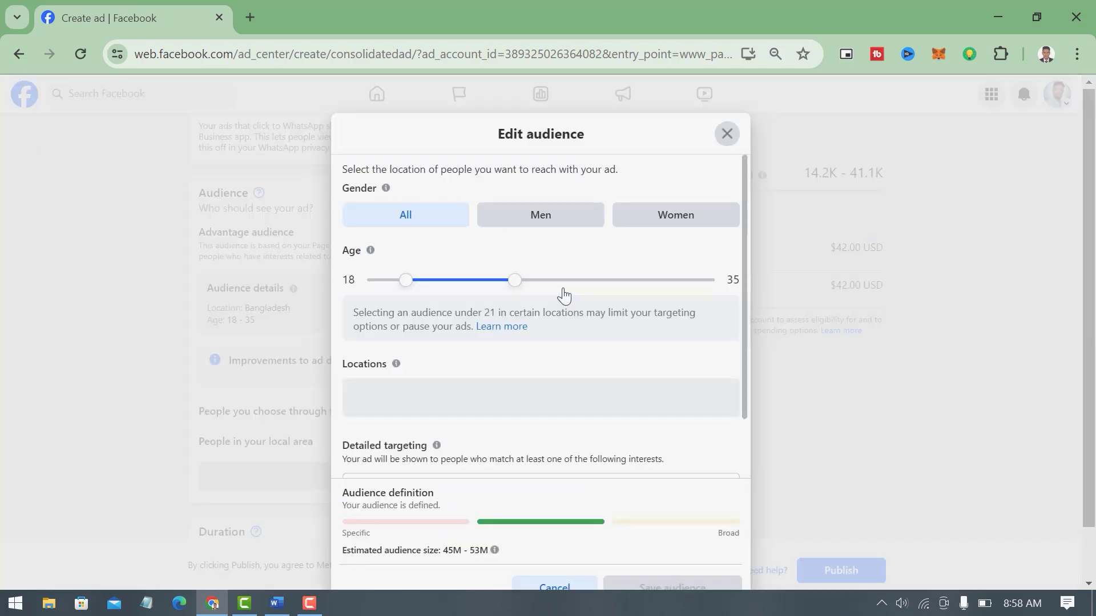
pyautogui.scroll(-1, 423, 296)
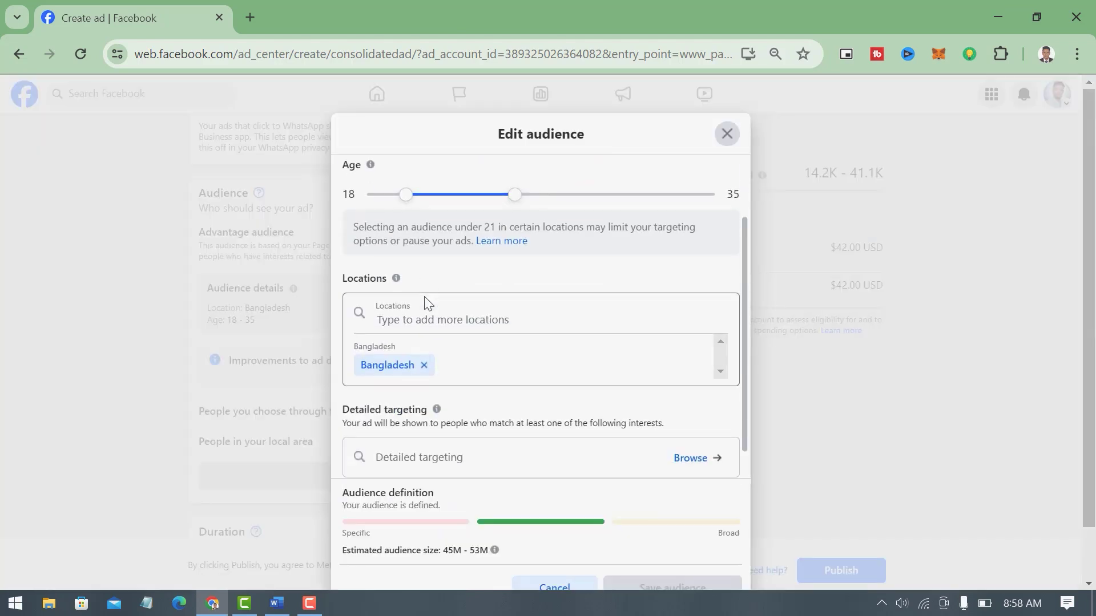
pyautogui.scroll(-1, 465, 296)
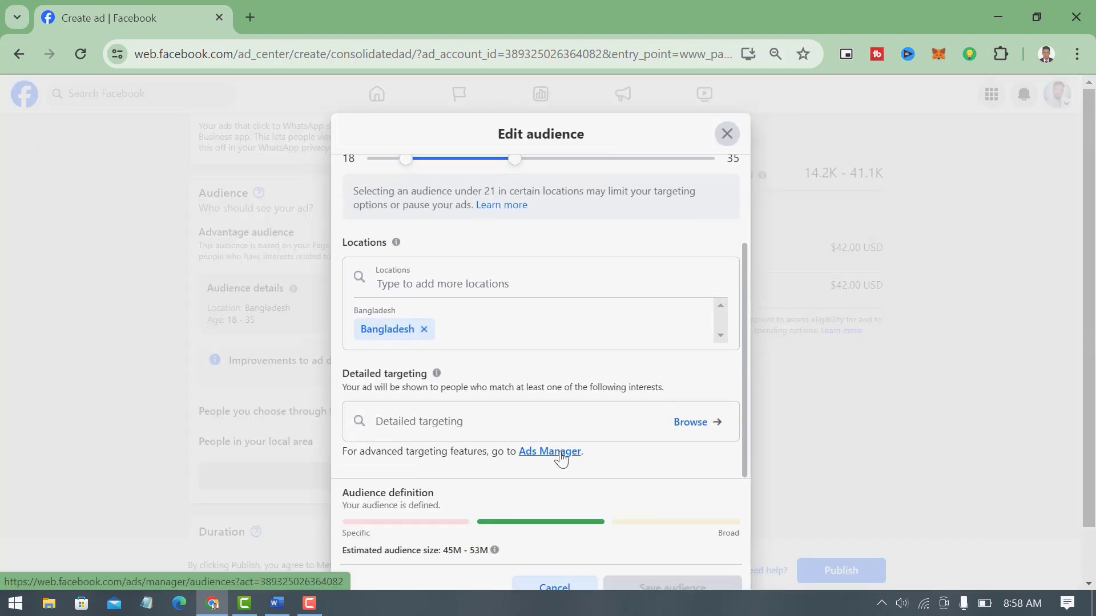
pyautogui.click(692, 422)
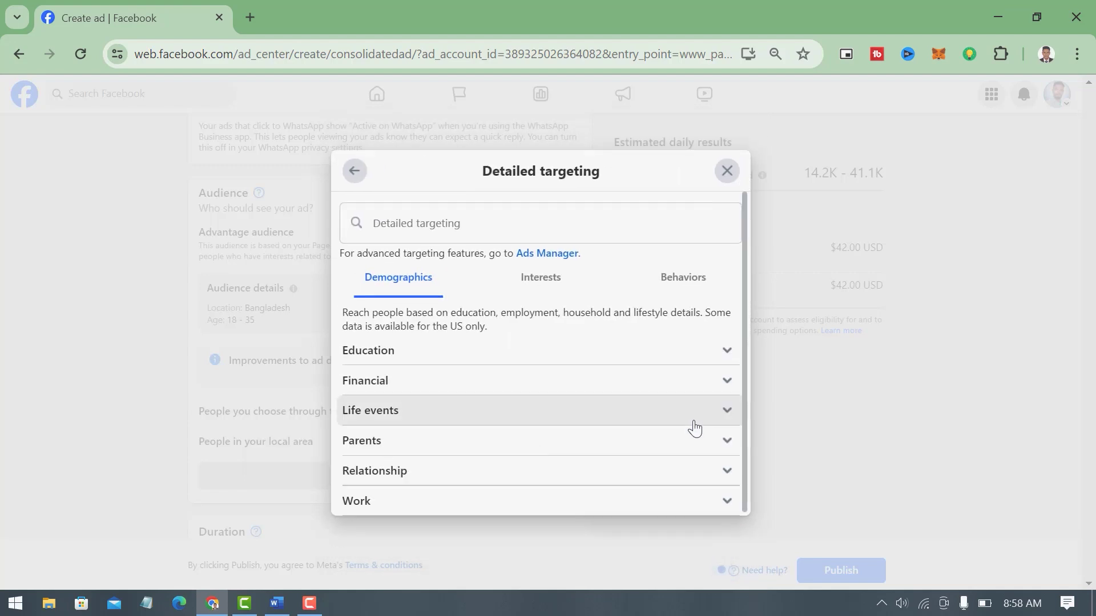
# Step: Examine the Education, Financial and Life events options in the Demographics category of detailed targeting
pyautogui.scroll(-1, 401, 372)
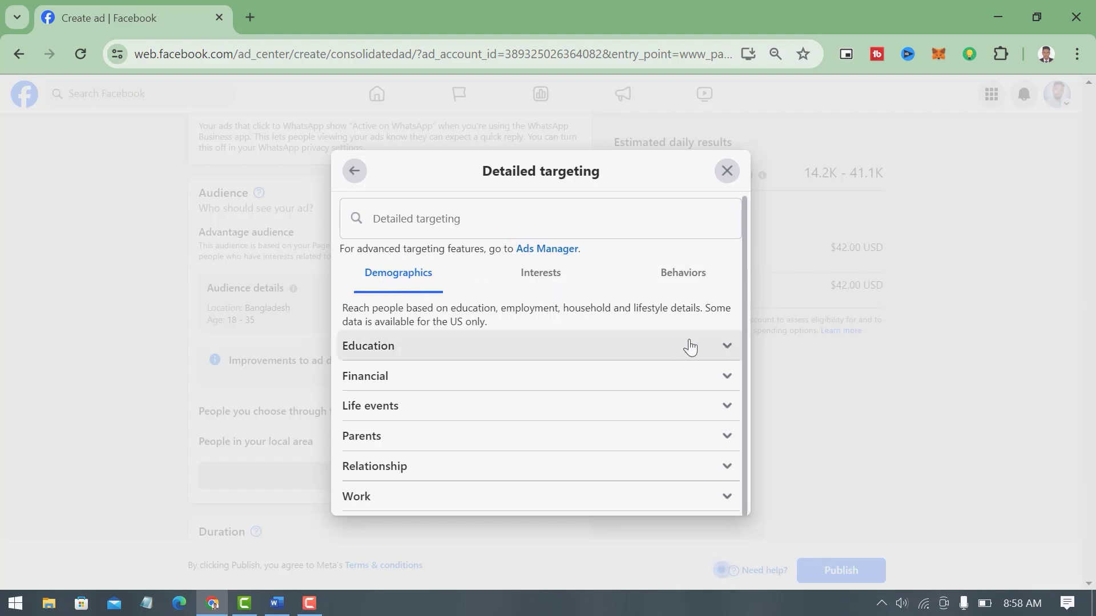
pyautogui.click(727, 350)
pyautogui.scroll(-3, 631, 343)
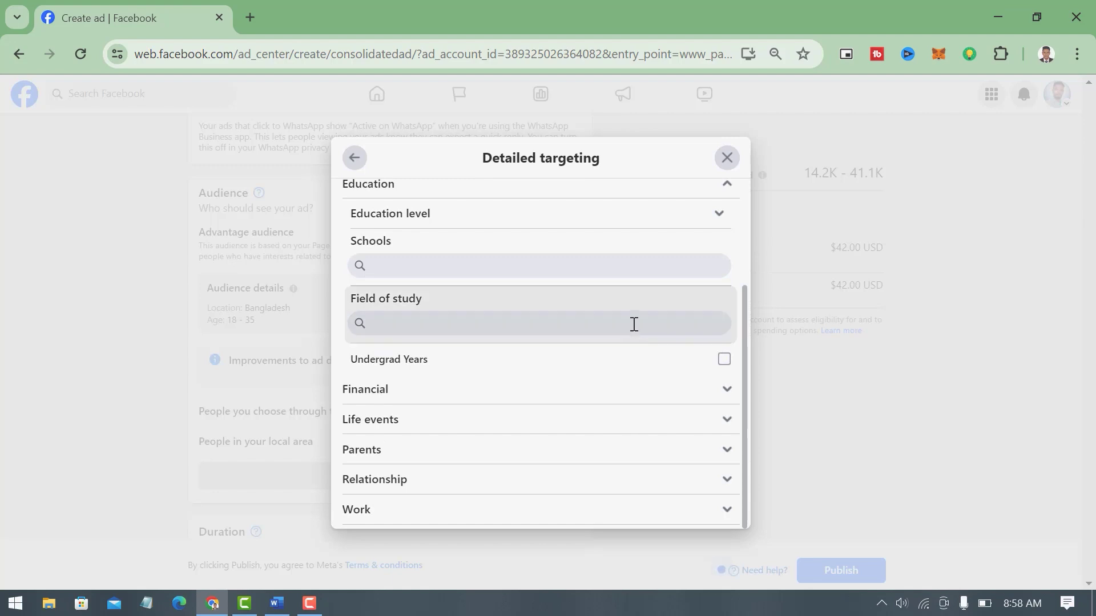
pyautogui.click(721, 214)
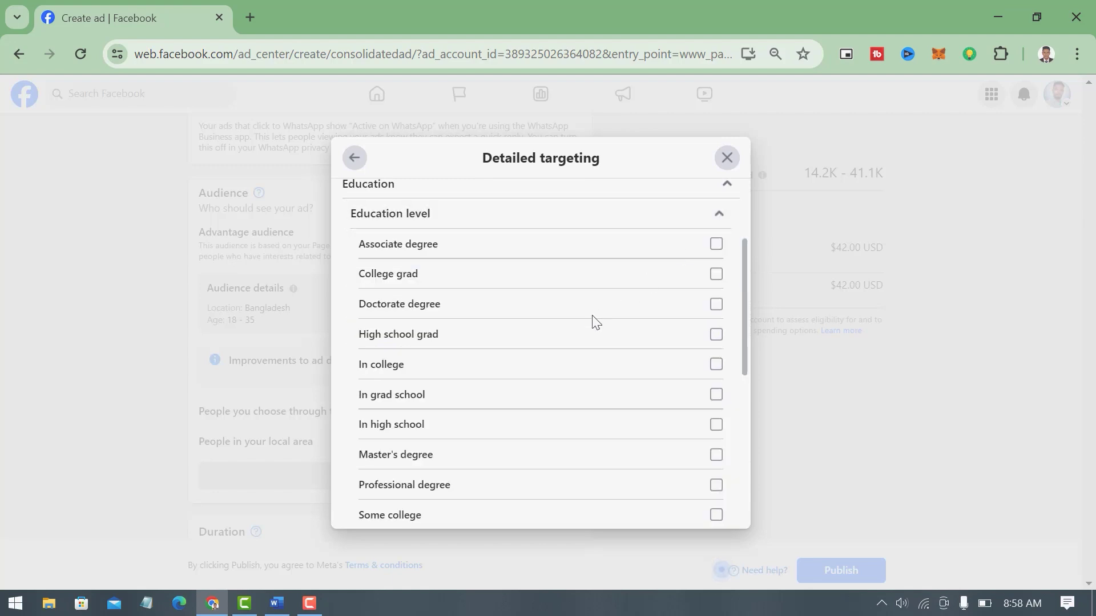
pyautogui.scroll(-6, 593, 319)
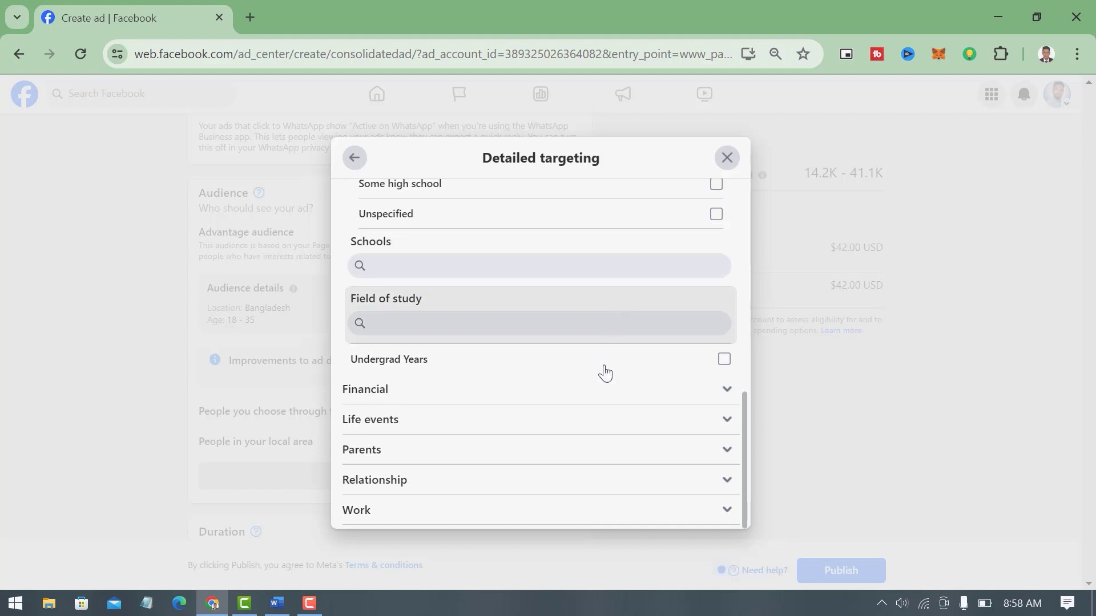
pyautogui.click(726, 390)
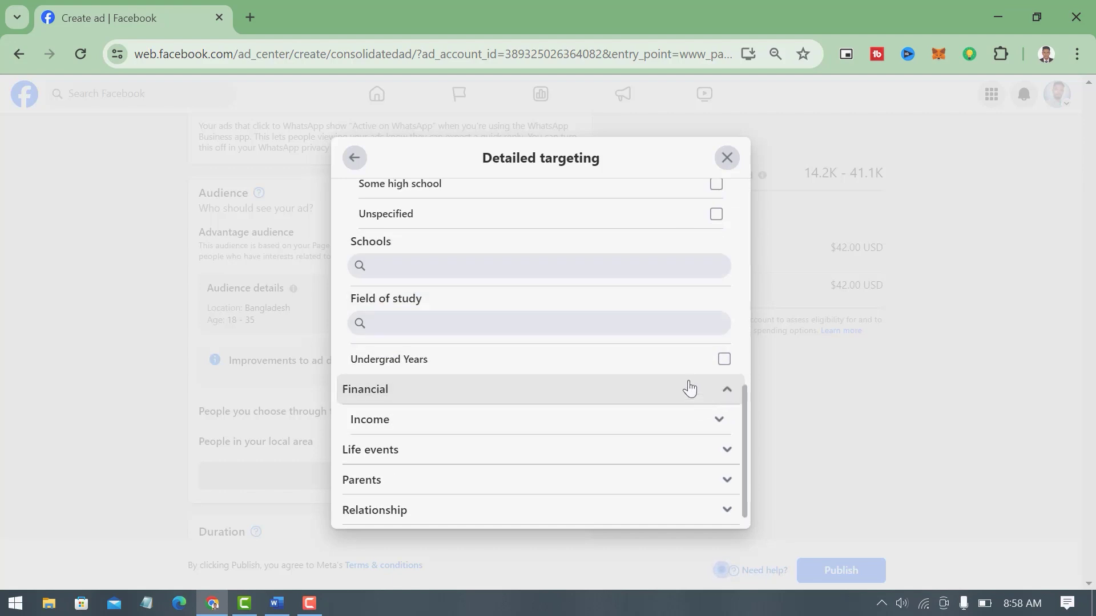
pyautogui.click(741, 417)
pyautogui.scroll(-7, 633, 326)
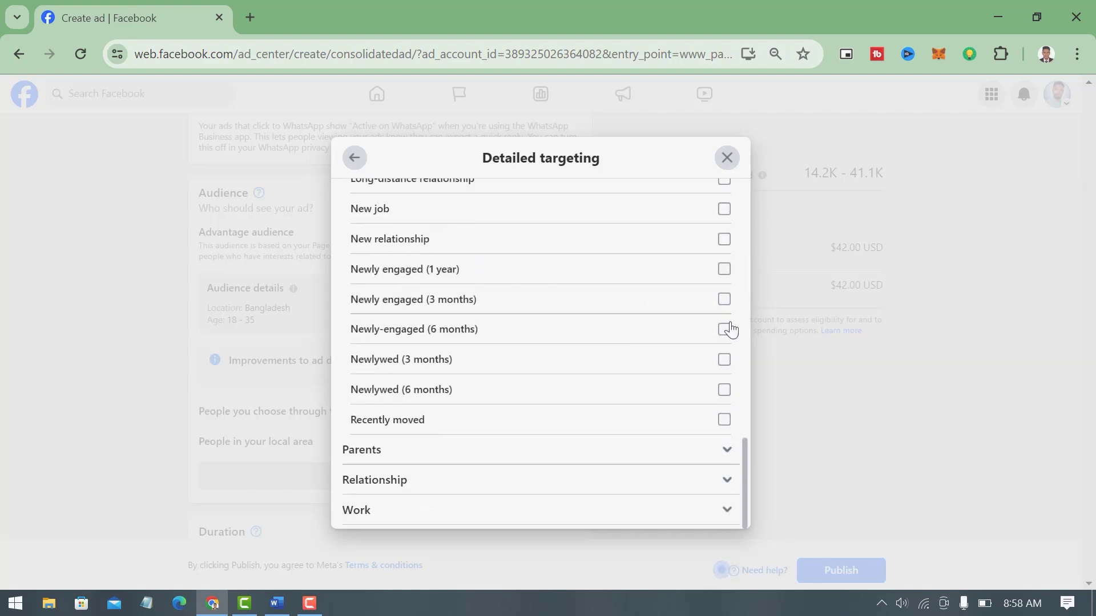
# Step: Try selecting the Newly-engaged (6 months) and Newly engaged (3 months) life events, and deselect both again
pyautogui.click(724, 329)
pyautogui.click(724, 299)
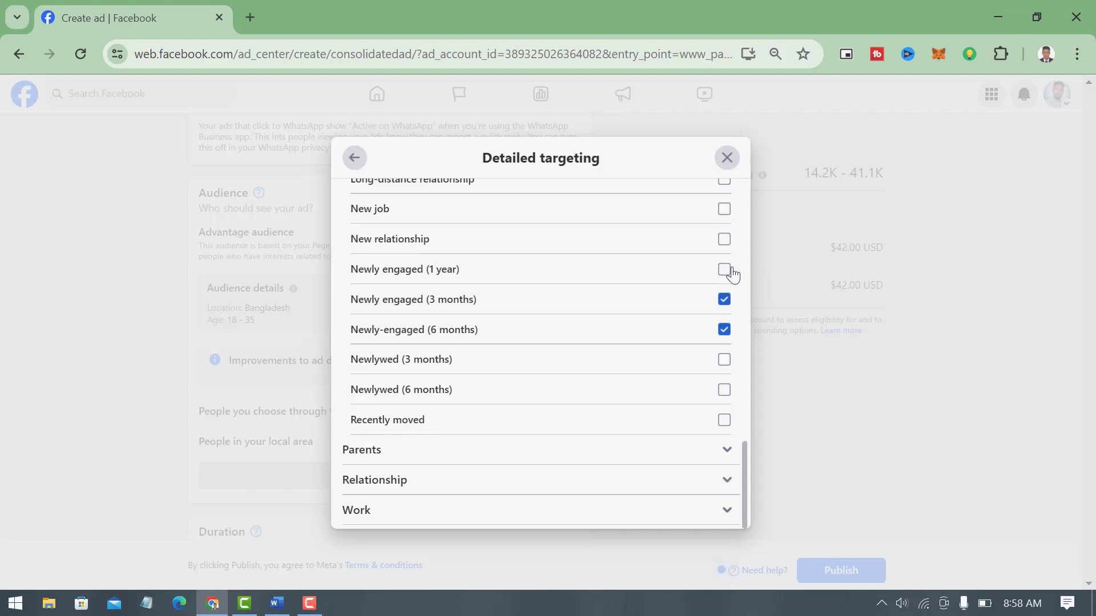
pyautogui.click(724, 299)
pyautogui.click(724, 329)
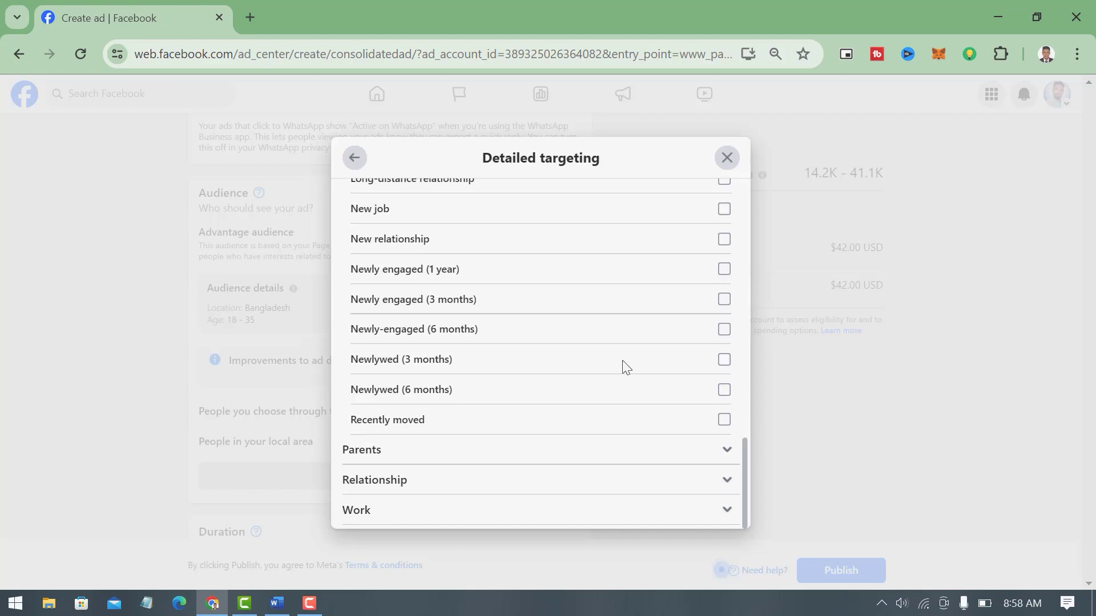
# Step: Check the Relationship demographics and return to the audience editor
pyautogui.click(724, 481)
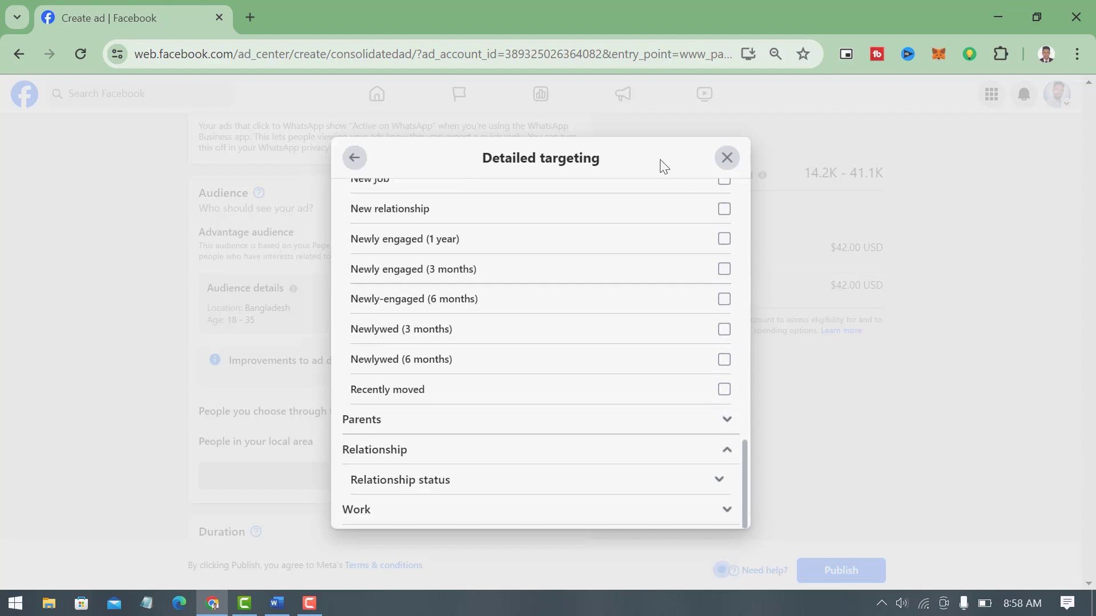
pyautogui.scroll(10, 420, 200)
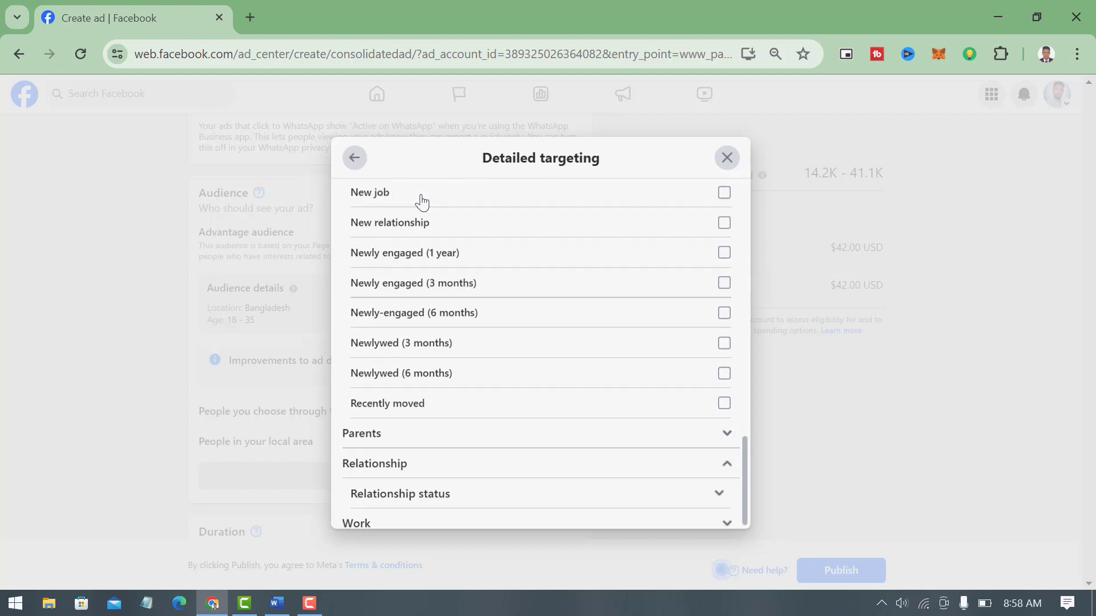
pyautogui.click(352, 158)
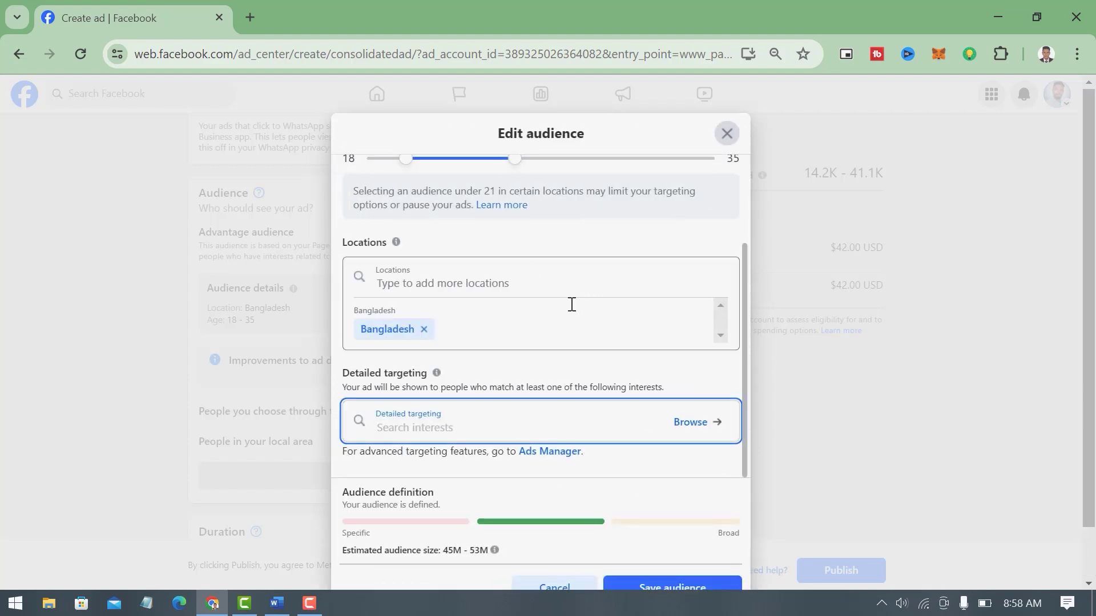
# Step: Add the Audio equipment (electronics) interest from Technology, Consumer electronics to the detailed targeting and return to the audience editor
pyautogui.click(689, 425)
pyautogui.click(535, 279)
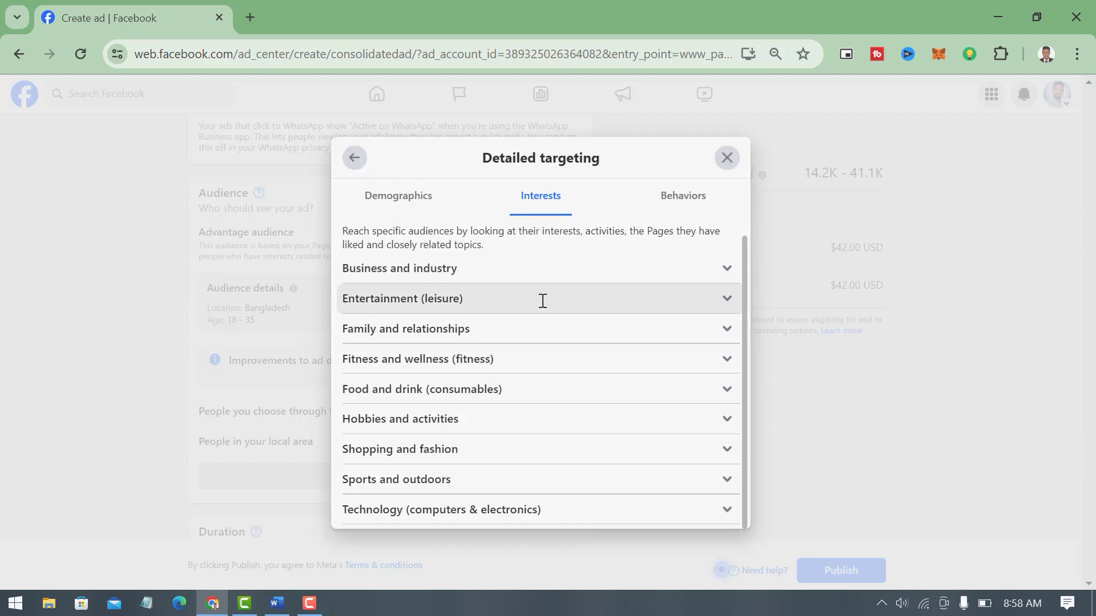
pyautogui.click(725, 514)
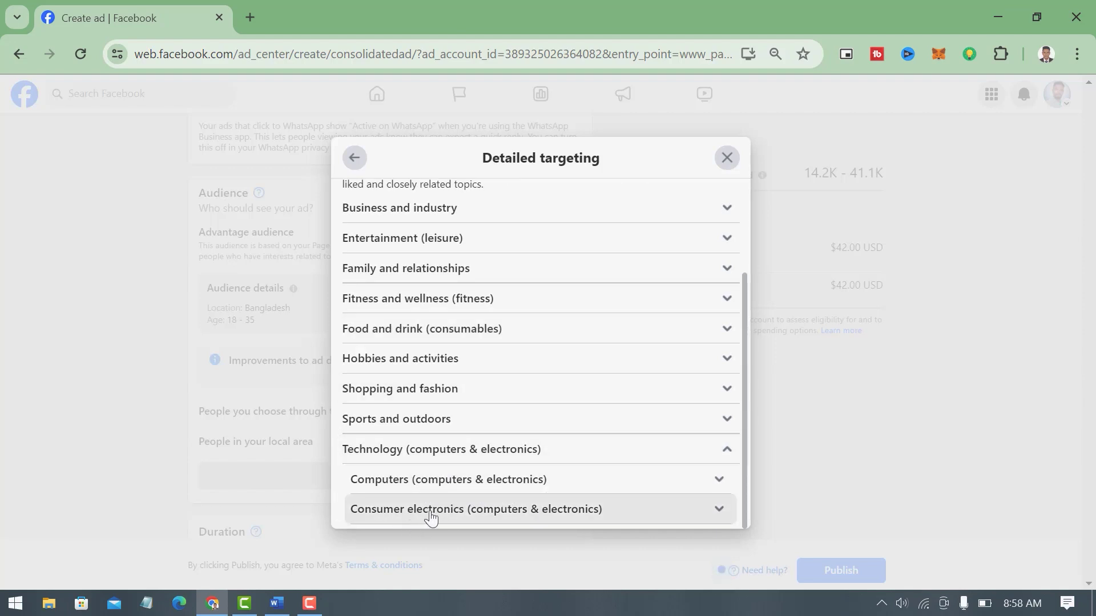
pyautogui.click(718, 512)
pyautogui.scroll(-1, 688, 376)
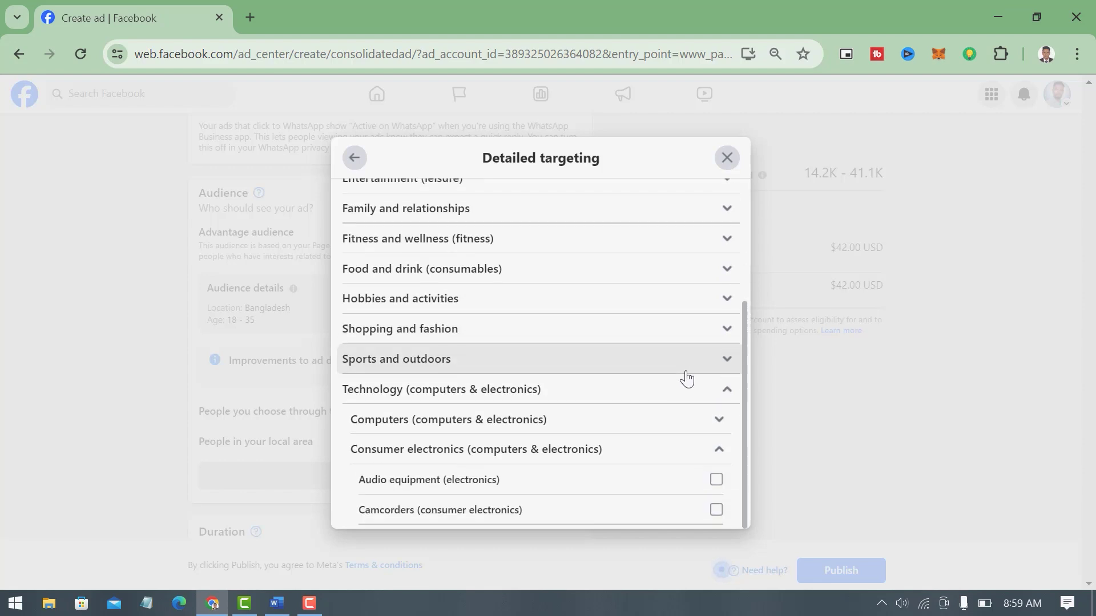
pyautogui.click(714, 481)
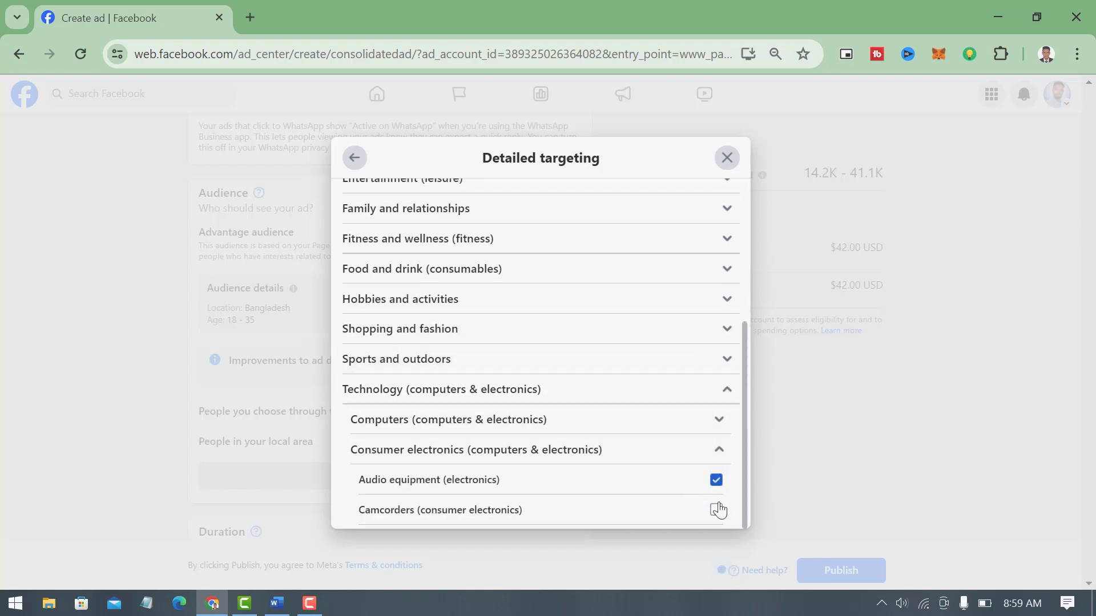
pyautogui.click(354, 158)
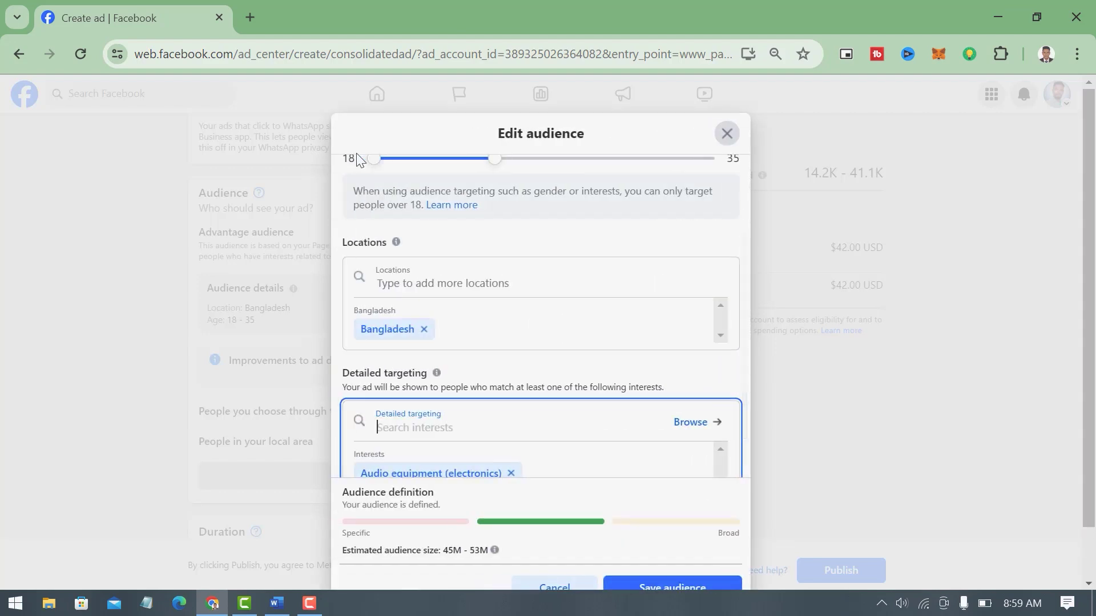
# Step: Check the Behaviors categories in detailed targeting, return to the audience editor and save the audience
pyautogui.scroll(-1, 502, 447)
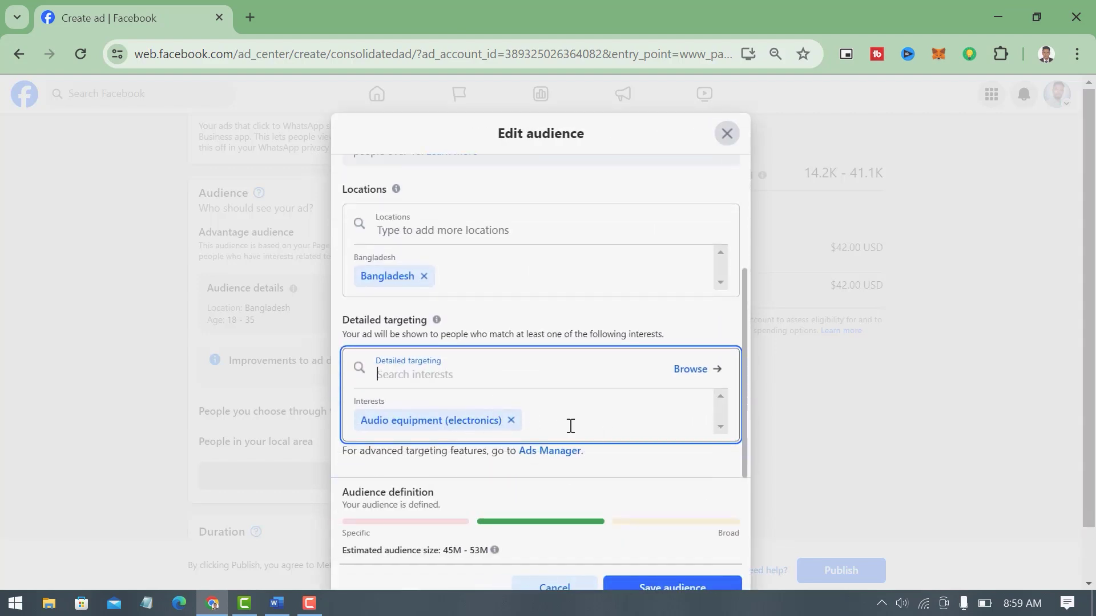
pyautogui.click(692, 370)
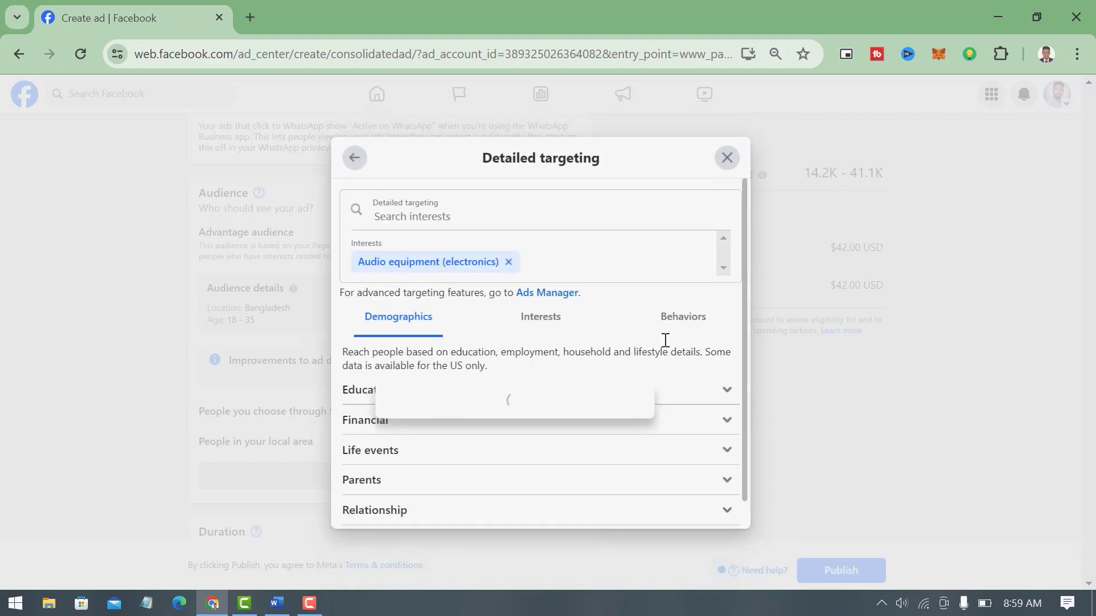
pyautogui.click(683, 317)
pyautogui.scroll(-2, 570, 342)
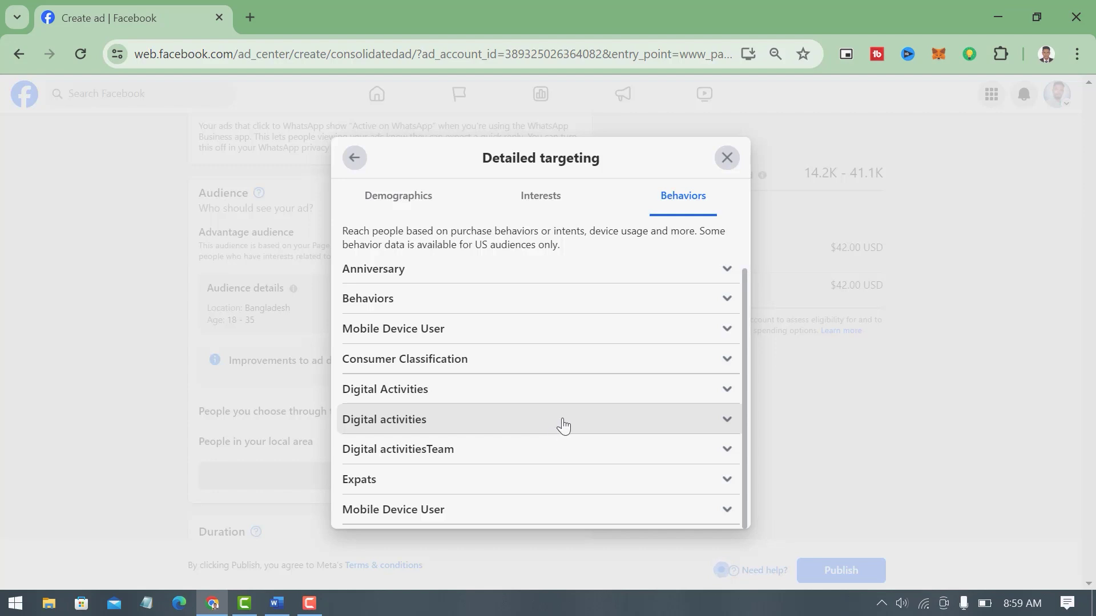
pyautogui.click(355, 159)
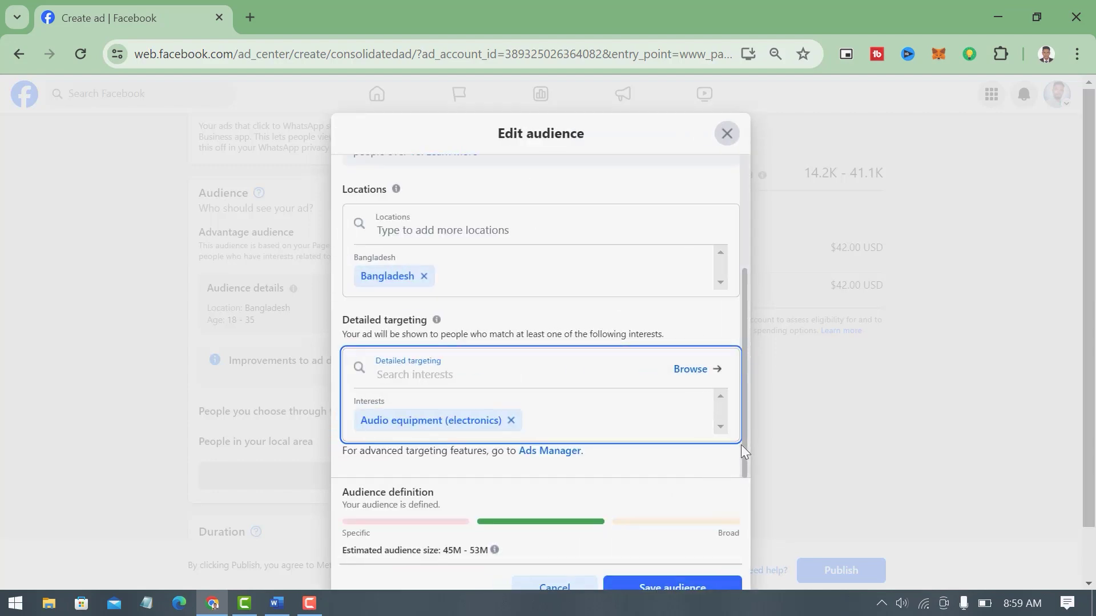
pyautogui.scroll(-1, 1090, 579)
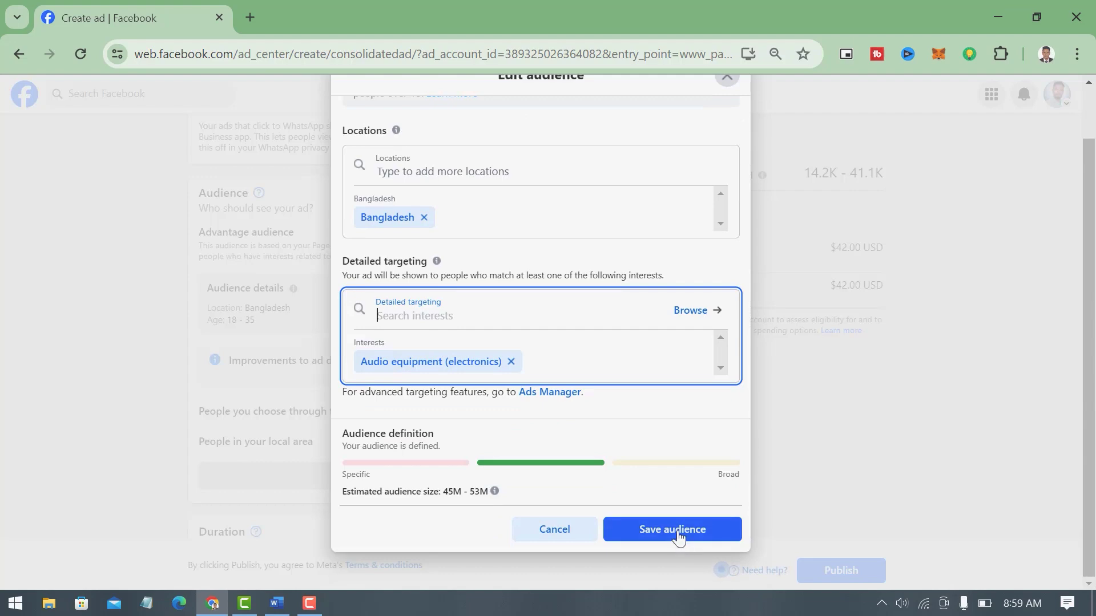
pyautogui.click(695, 521)
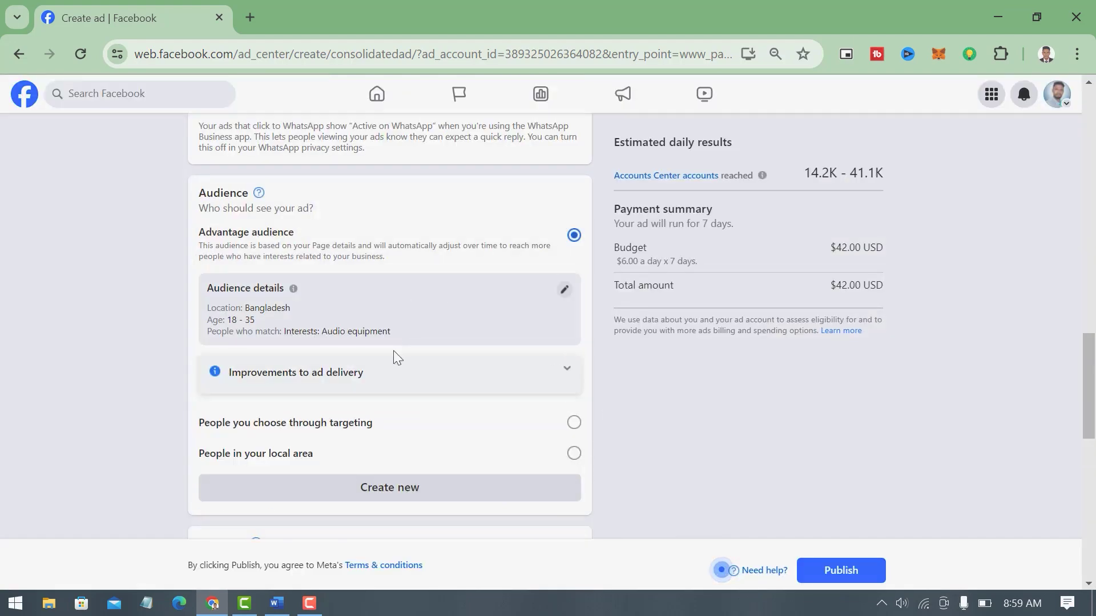
# Step: Check the offer's end date in the ad description and today's date in the calendar, and set the ad's duration to 25 days
pyautogui.scroll(-3, 435, 327)
pyautogui.scroll(-3, 445, 334)
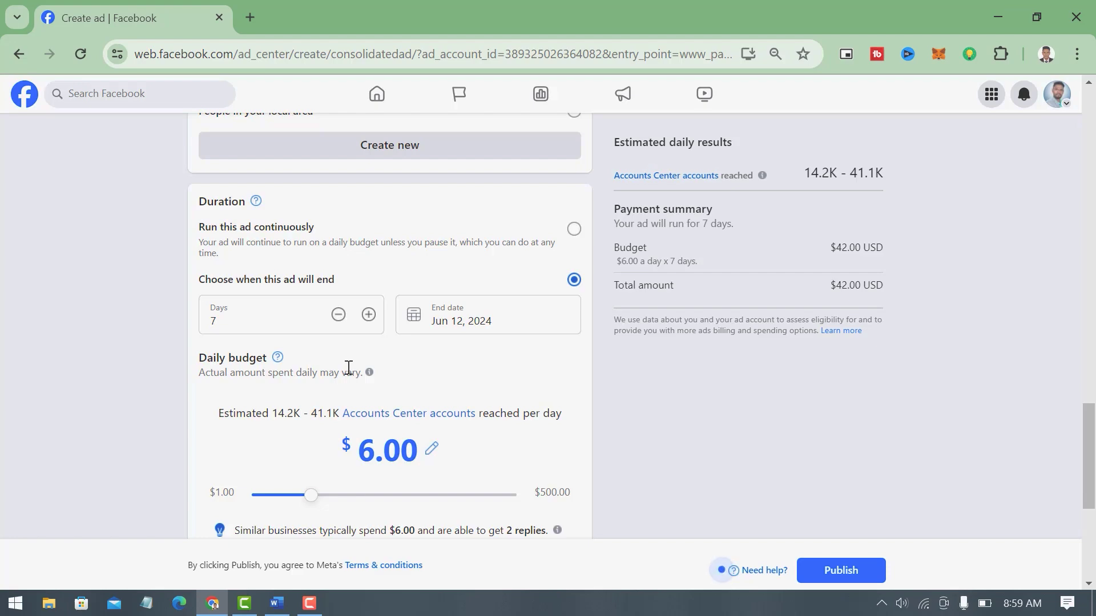
pyautogui.scroll(20, 451, 340)
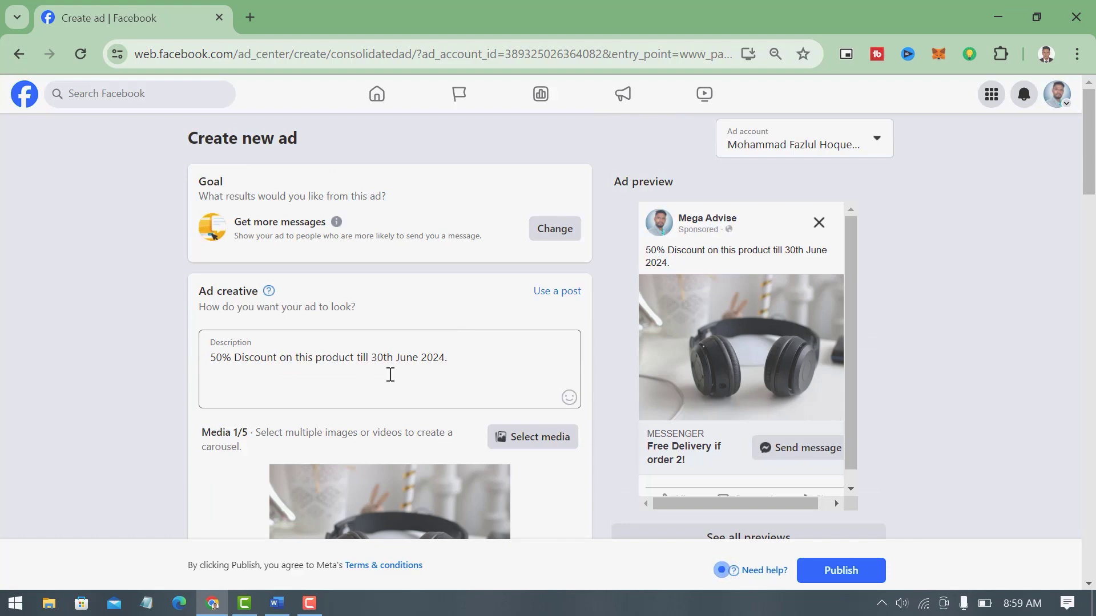
pyautogui.scroll(-15, 408, 360)
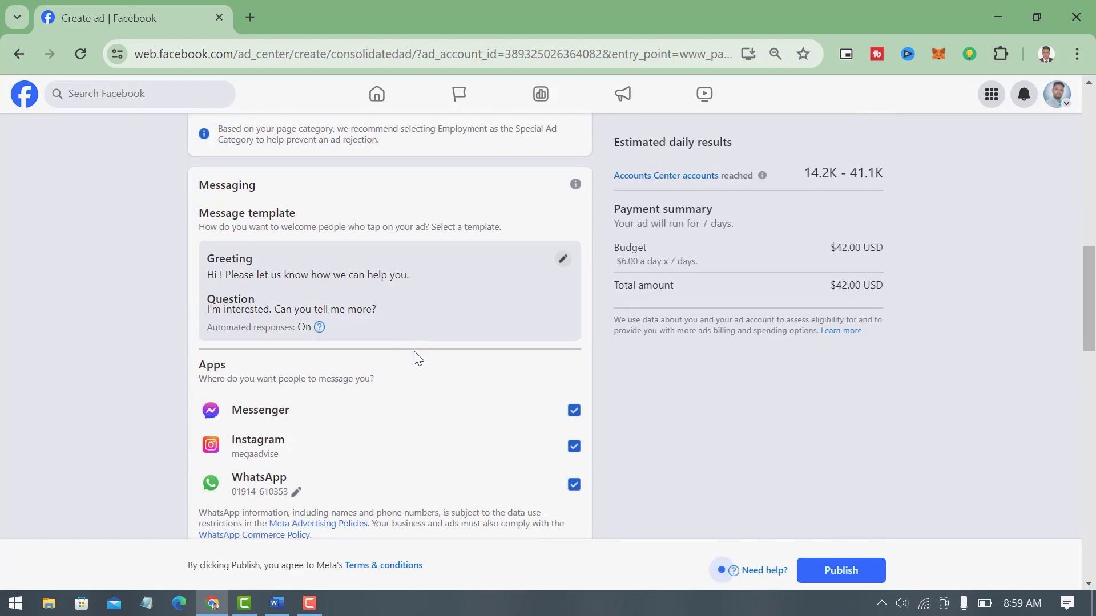
pyautogui.scroll(-5, 404, 354)
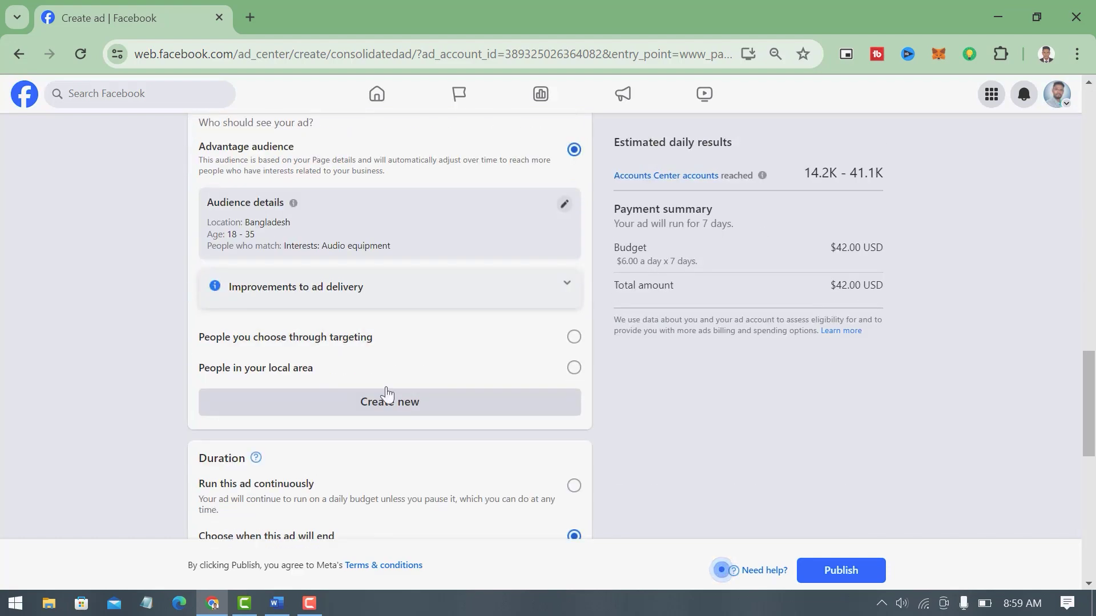
pyautogui.scroll(-5, 387, 392)
pyautogui.click(1022, 603)
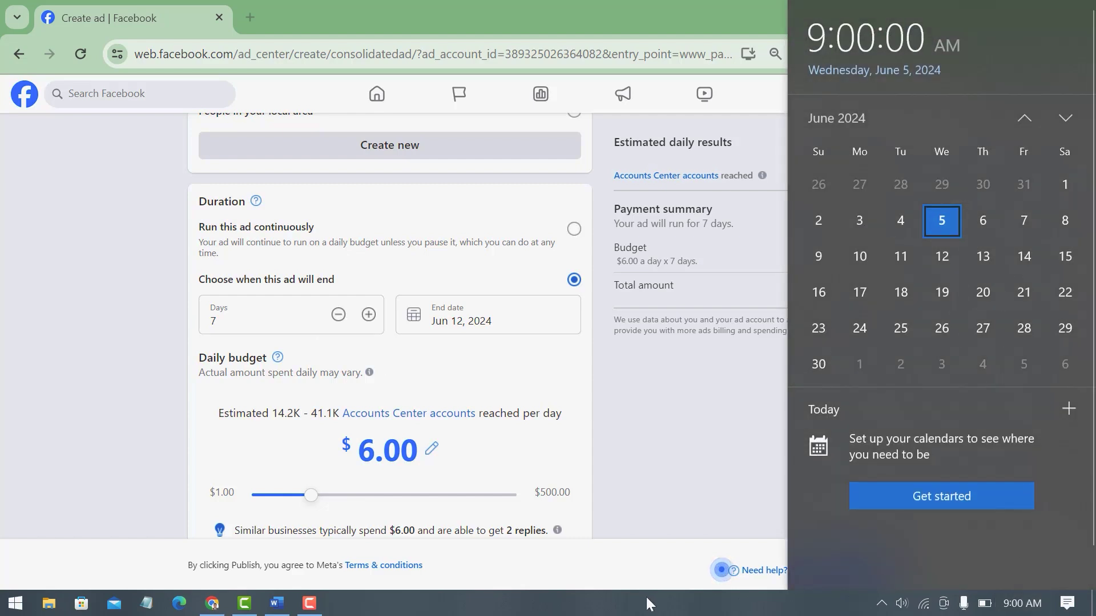
pyautogui.click(291, 325)
pyautogui.moveTo(291, 325); pyautogui.dragTo(23, 286)
pyautogui.press('BackSpace')
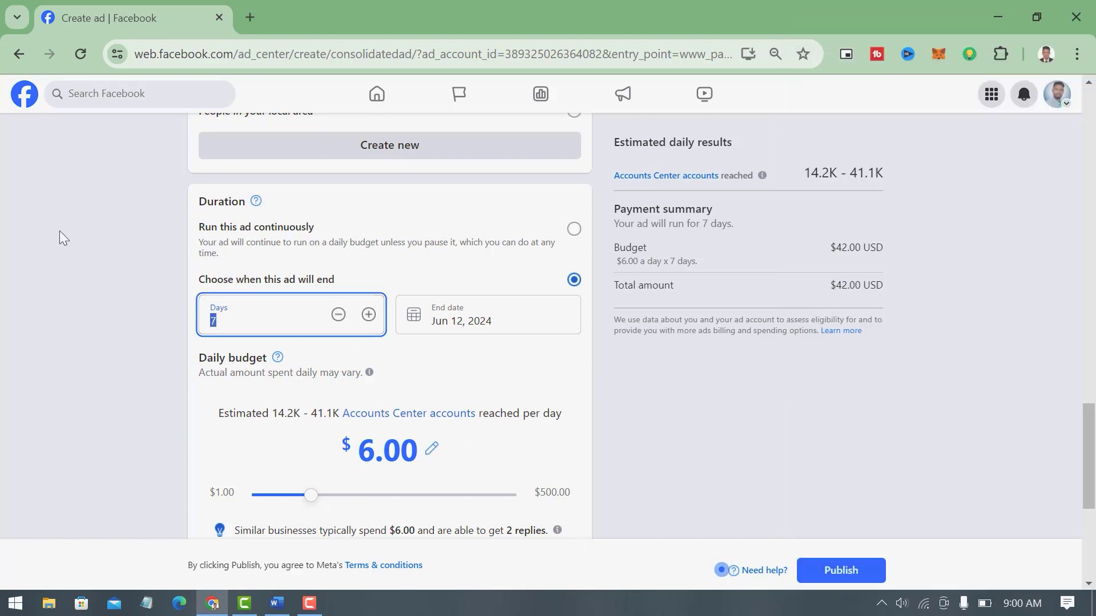
pyautogui.write('25')
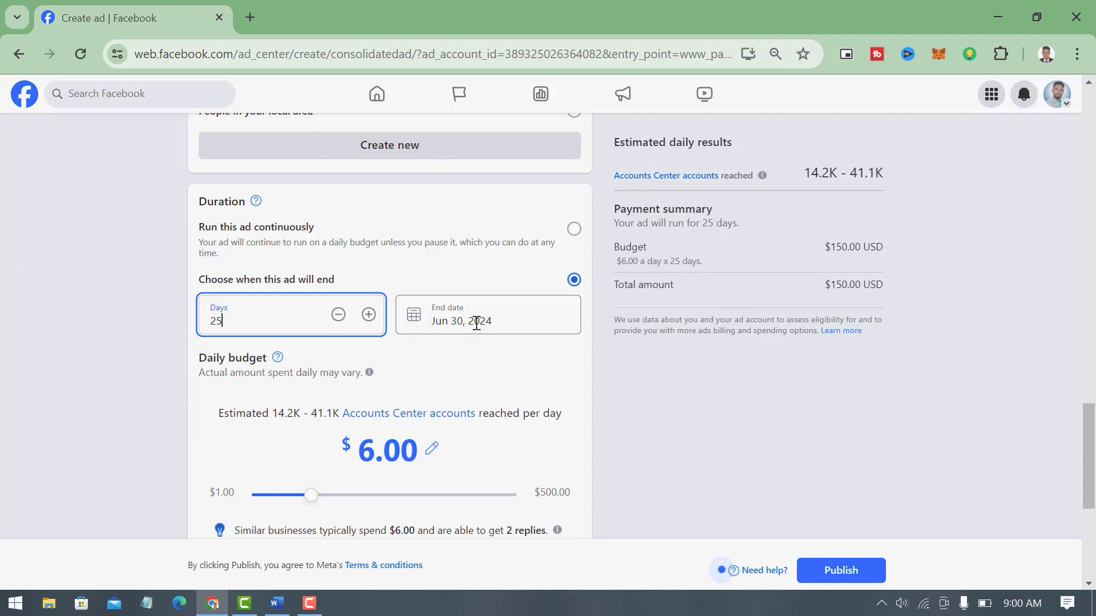
pyautogui.click(412, 369)
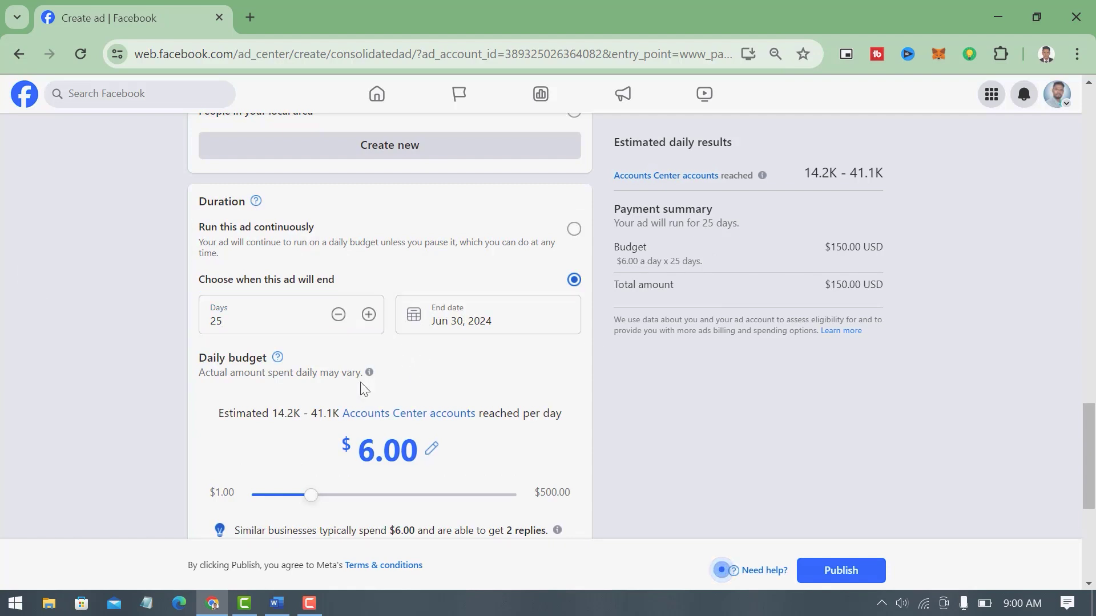
# Step: Lower the ad's daily budget to $5.00 and check the estimated daily results and payment summary
pyautogui.scroll(-1, 268, 354)
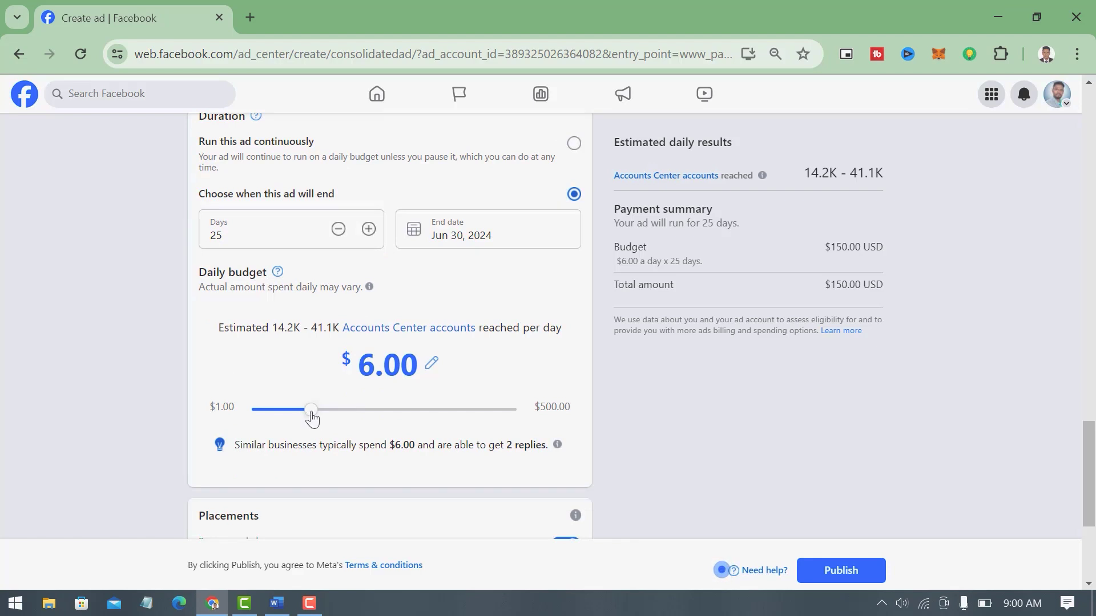
pyautogui.moveTo(312, 418); pyautogui.dragTo(294, 422)
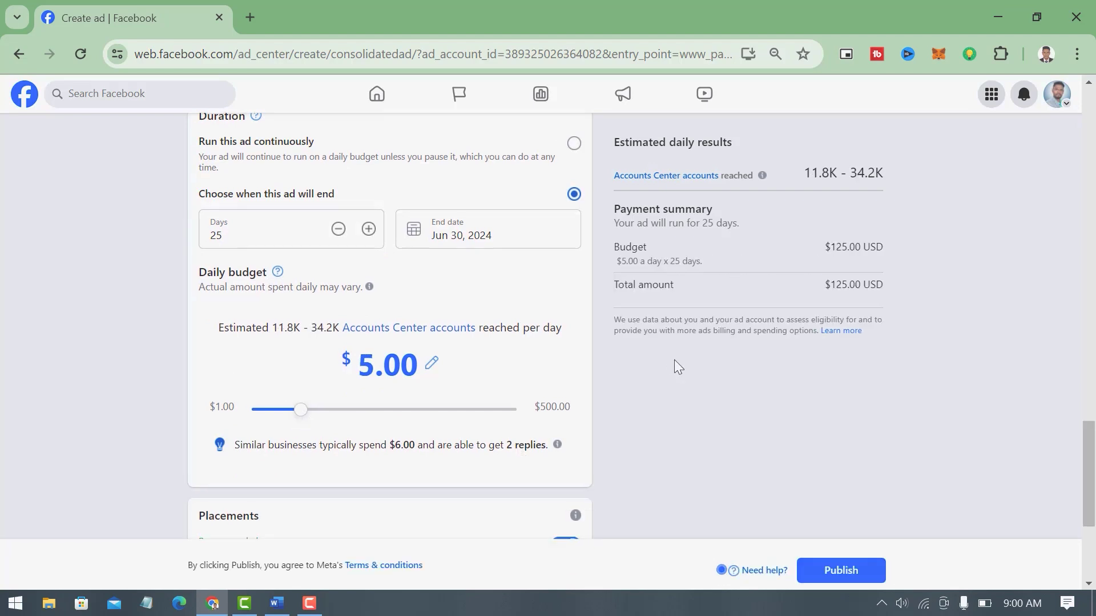
pyautogui.scroll(1, 922, 361)
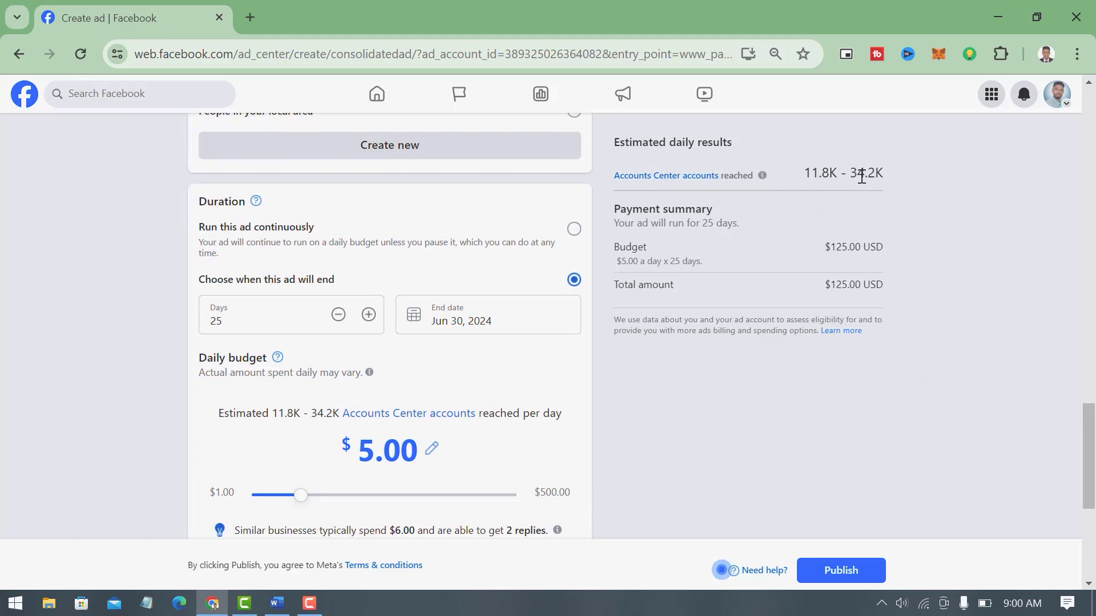
# Step: Turn off Advantage+ placements and deselect Messenger and Instagram, keeping Facebook as the only manual placement
pyautogui.scroll(-3, 372, 384)
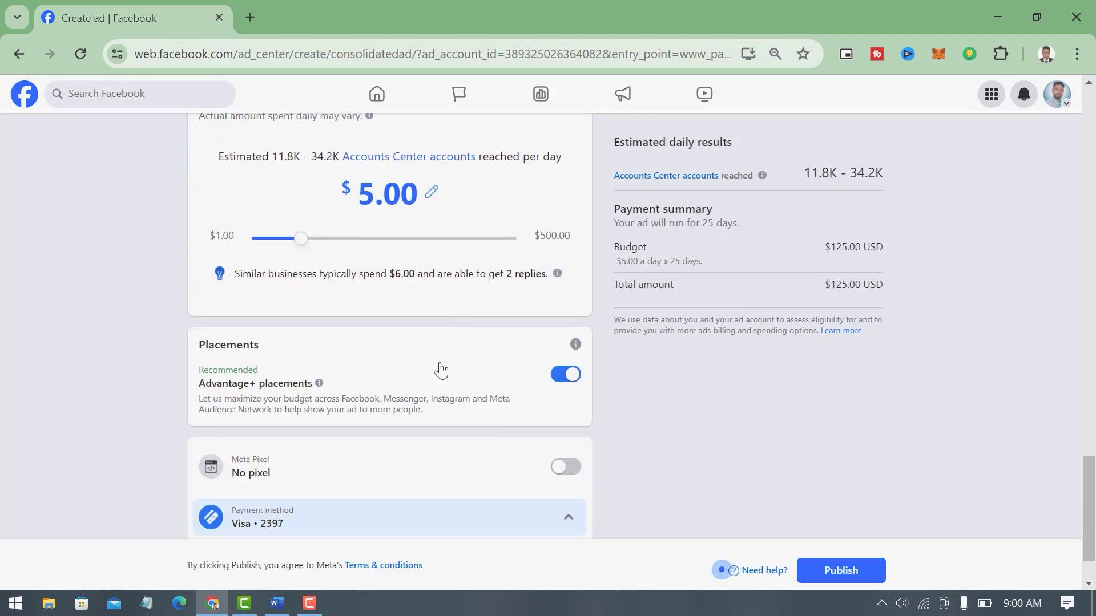
pyautogui.click(567, 376)
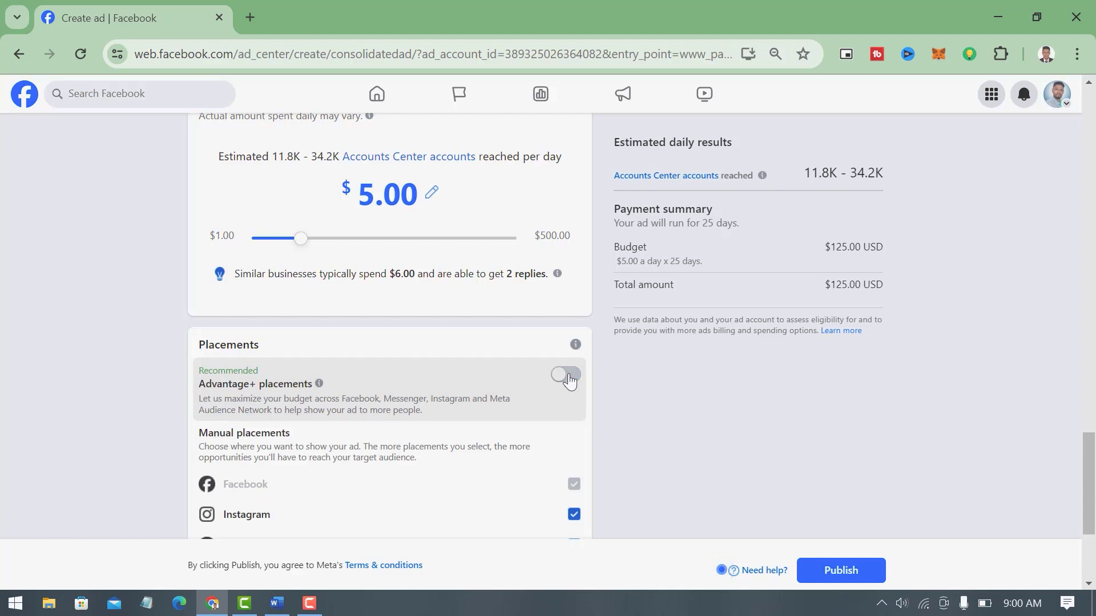
pyautogui.scroll(-3, 569, 380)
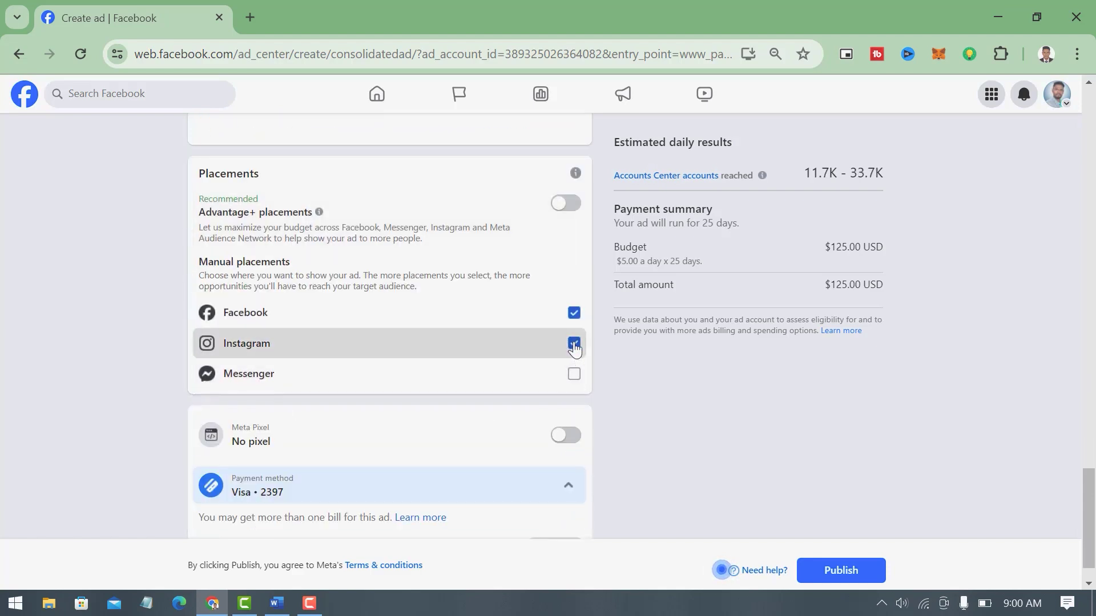
pyautogui.click(574, 354)
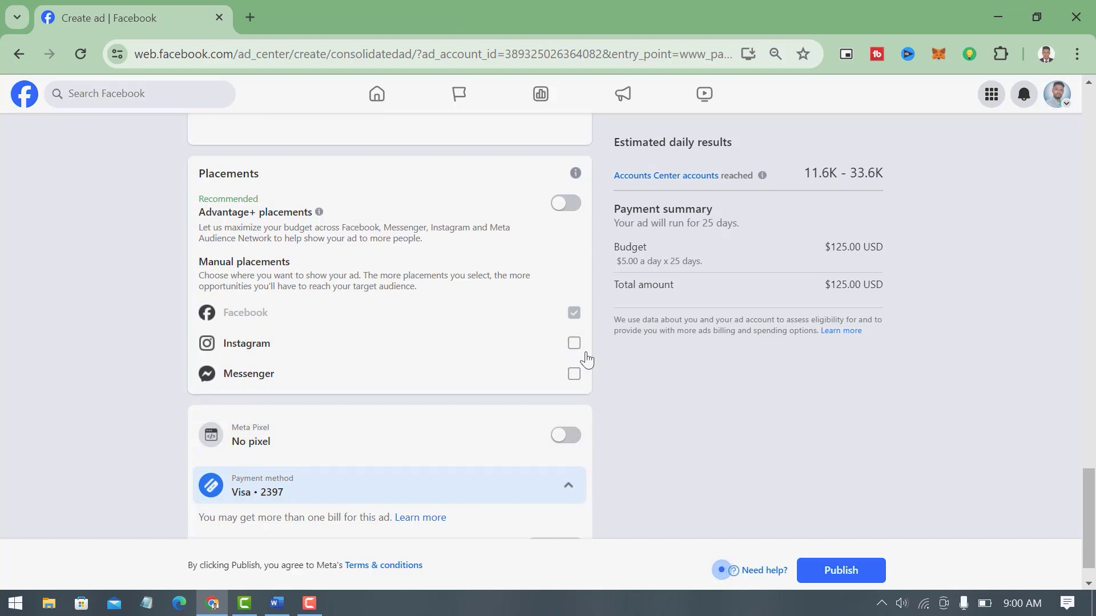
# Step: Review the ad before publishing: Meta Pixel and payment method, ad preview, creative, estimated daily results, payment summary and category settings
pyautogui.scroll(-1, 590, 403)
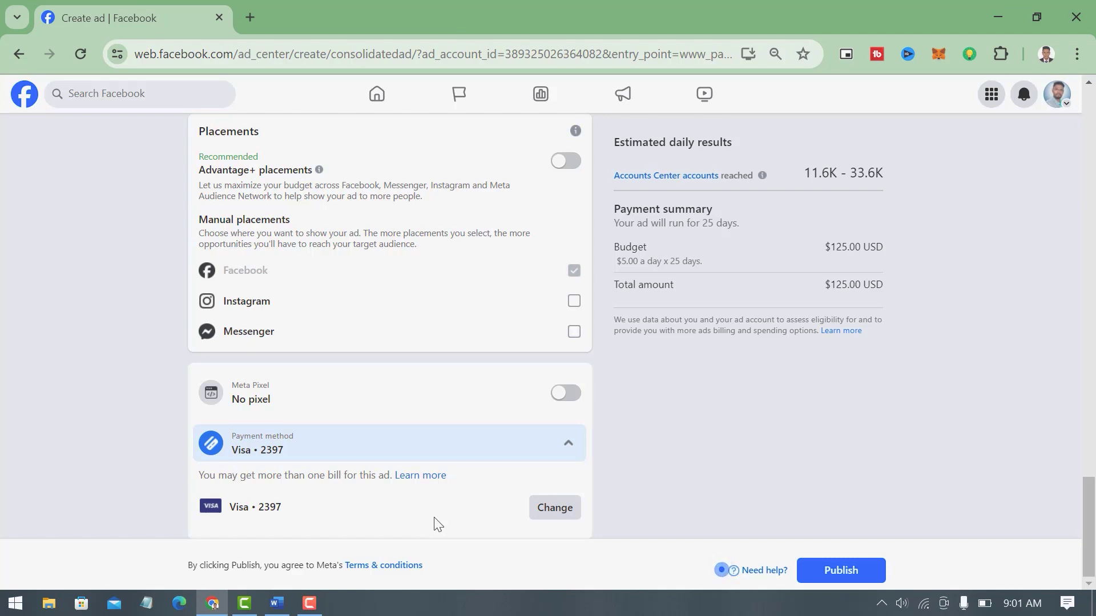
pyautogui.scroll(7, 798, 341)
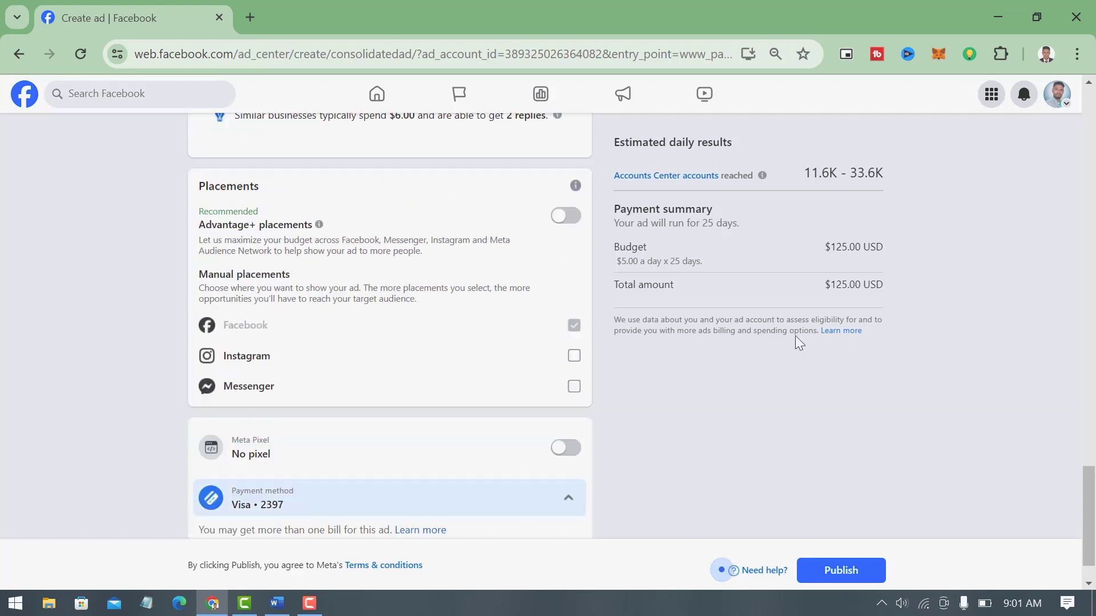
pyautogui.scroll(10, 835, 307)
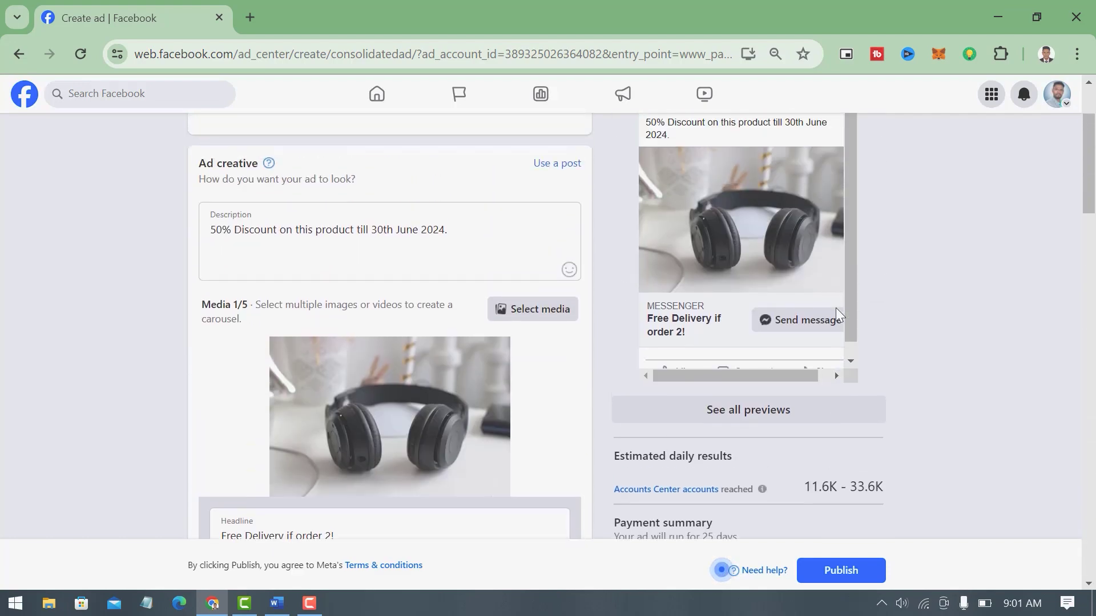
pyautogui.scroll(1, 833, 315)
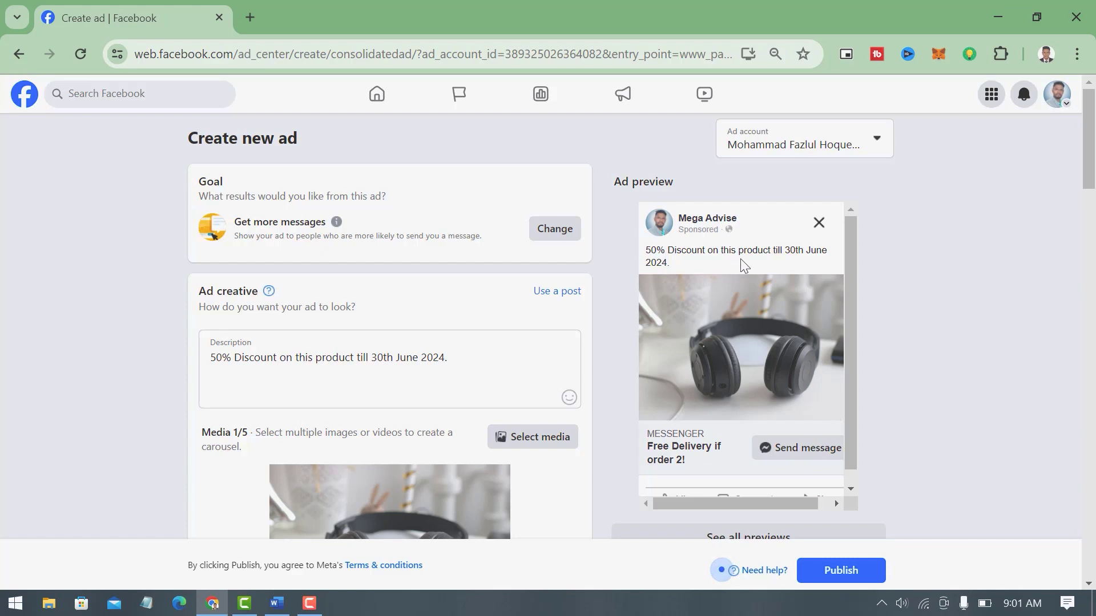
pyautogui.scroll(-1, 700, 301)
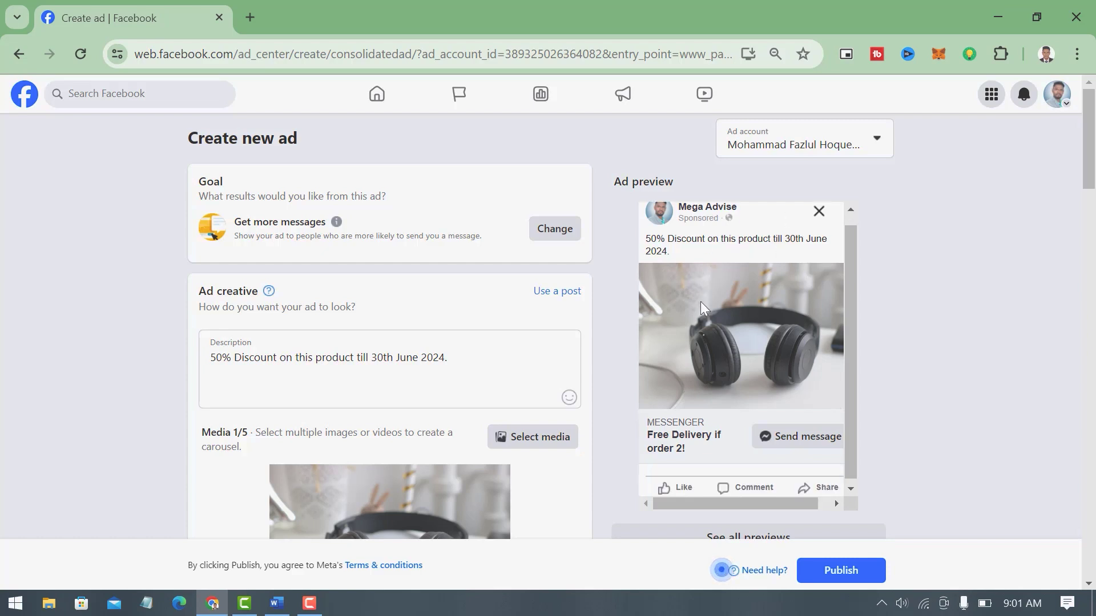
pyautogui.scroll(-2, 807, 421)
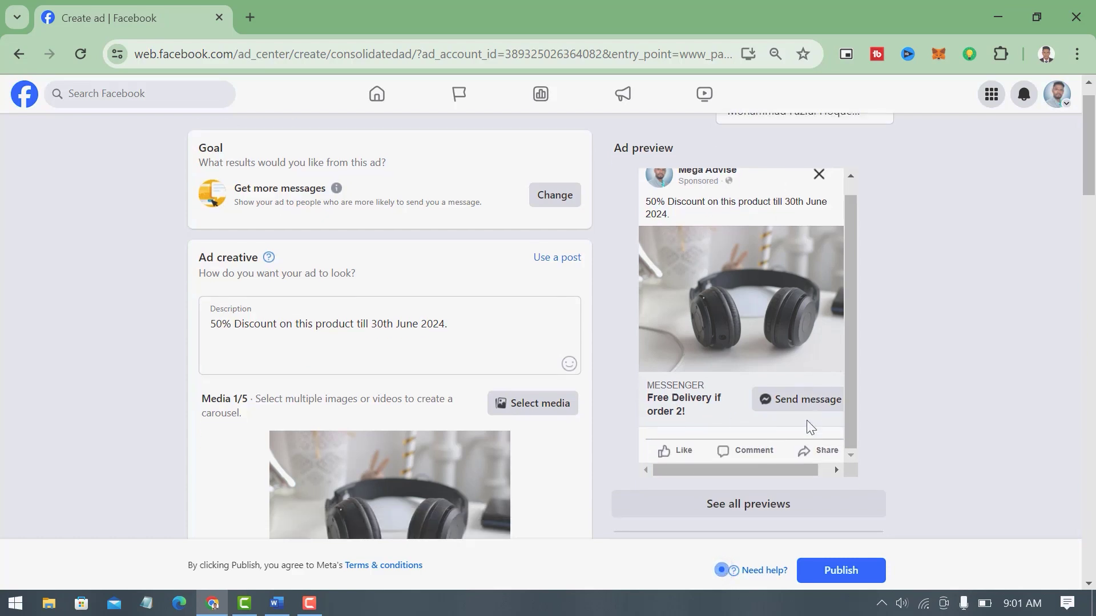
pyautogui.scroll(-3, 810, 357)
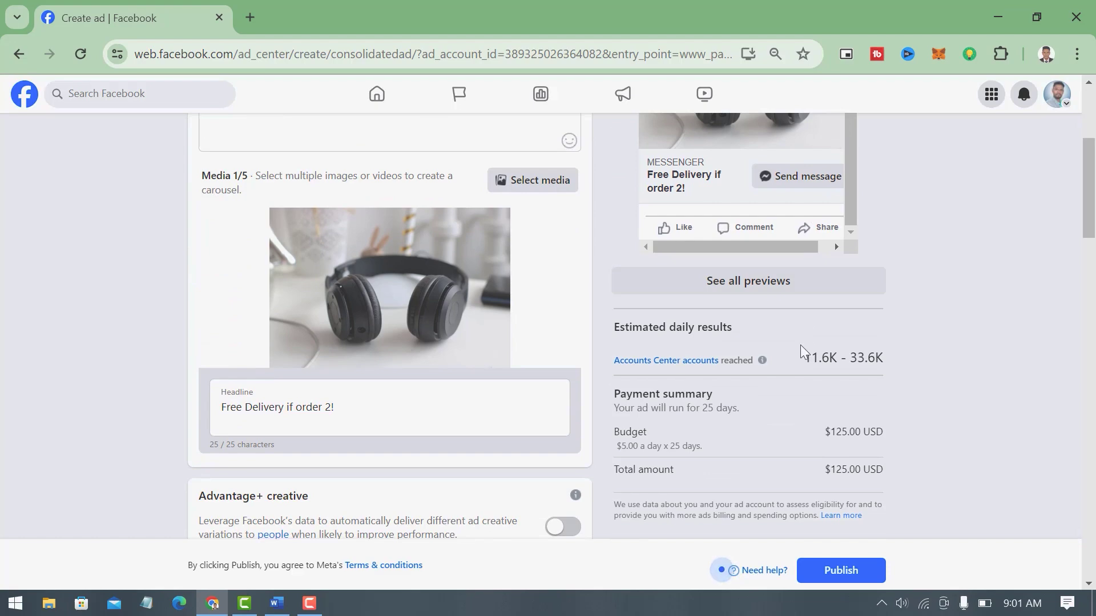
pyautogui.scroll(-4, 778, 318)
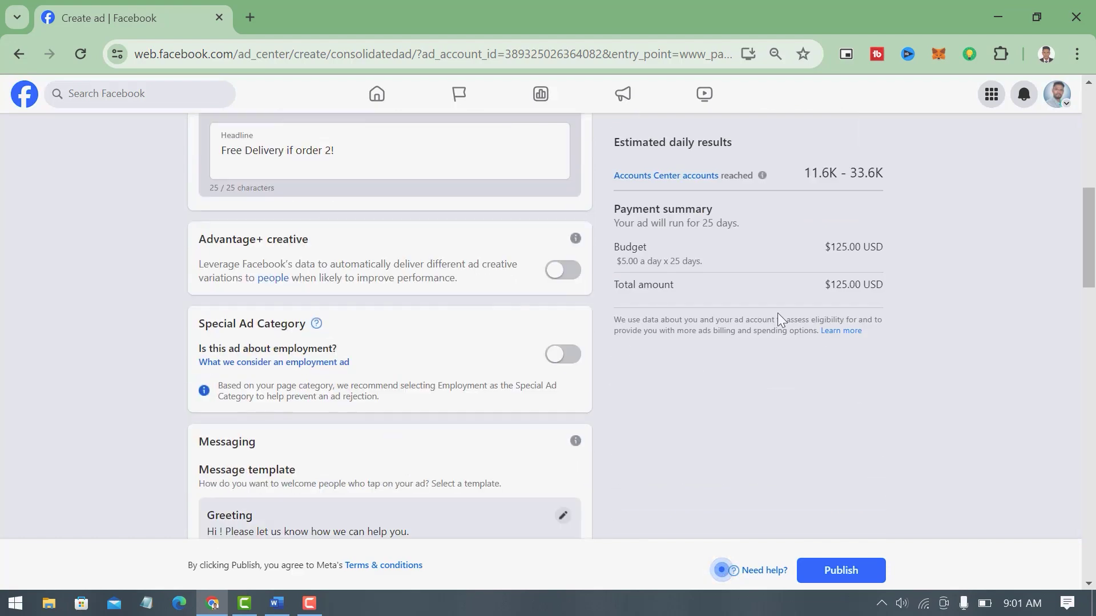
pyautogui.scroll(10, 433, 406)
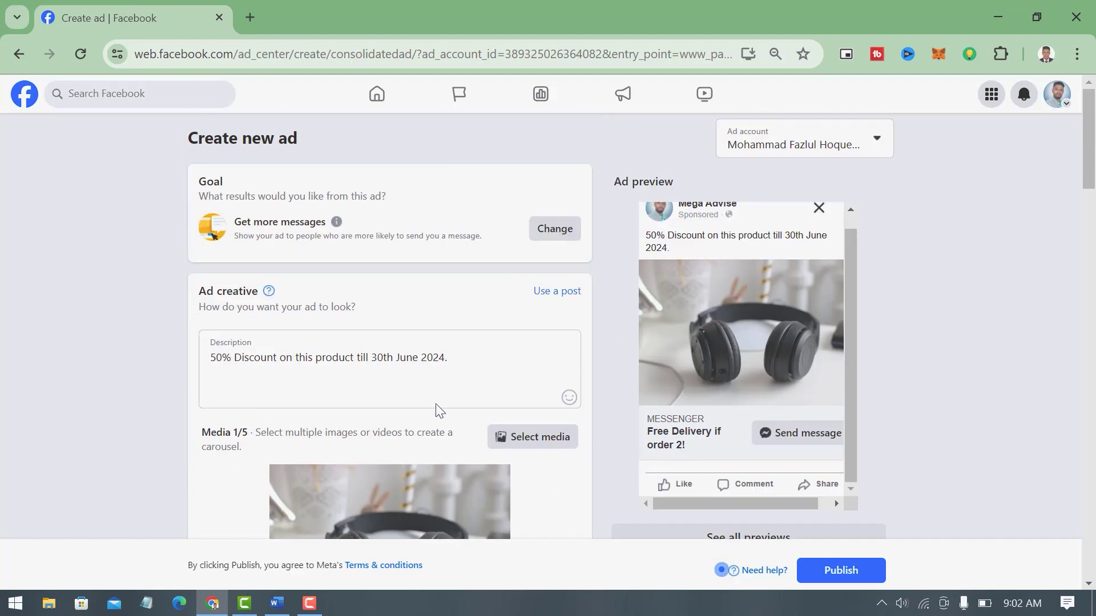
pyautogui.scroll(-8, 888, 394)
pyautogui.scroll(-1, 884, 371)
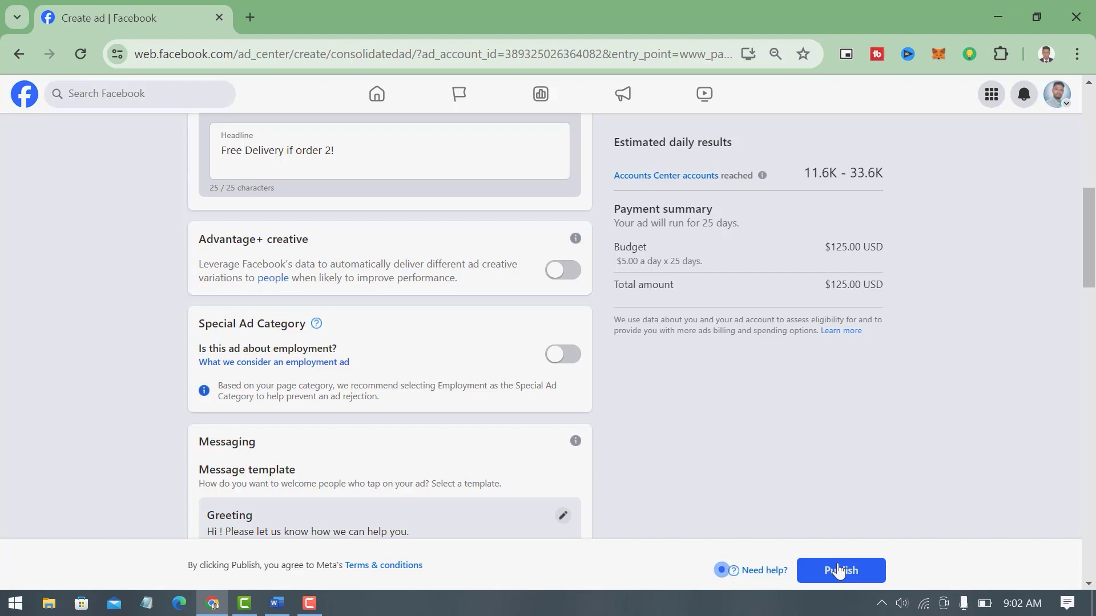
pyautogui.scroll(10, 922, 437)
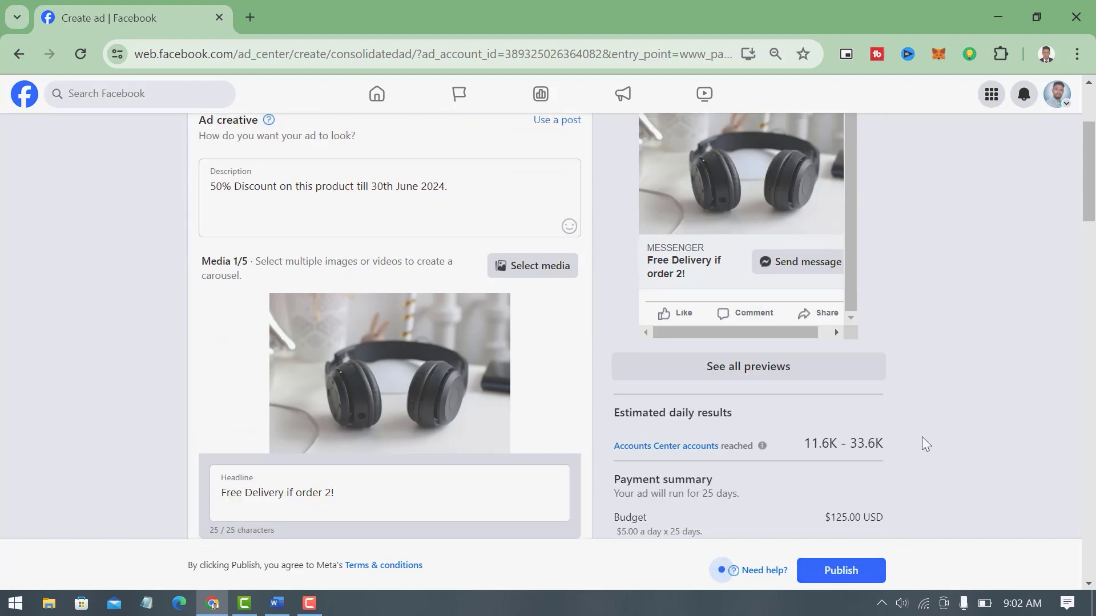